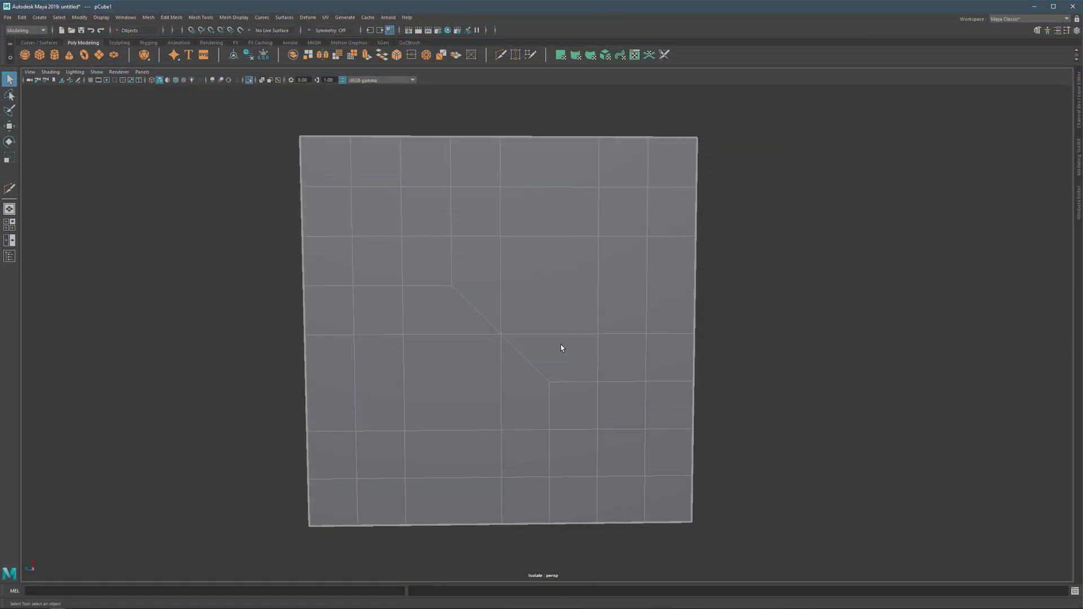
Select the central vertex of the mesh where the diagonal edges meet the grid.
{"action": "right_click_drag", "start_coordinate": [509, 336], "coordinate": [513, 290]}
{"action": "left_click_drag", "start_coordinate": [527, 320], "coordinate": [458, 371]}
{"action": "key", "text": "F9"}
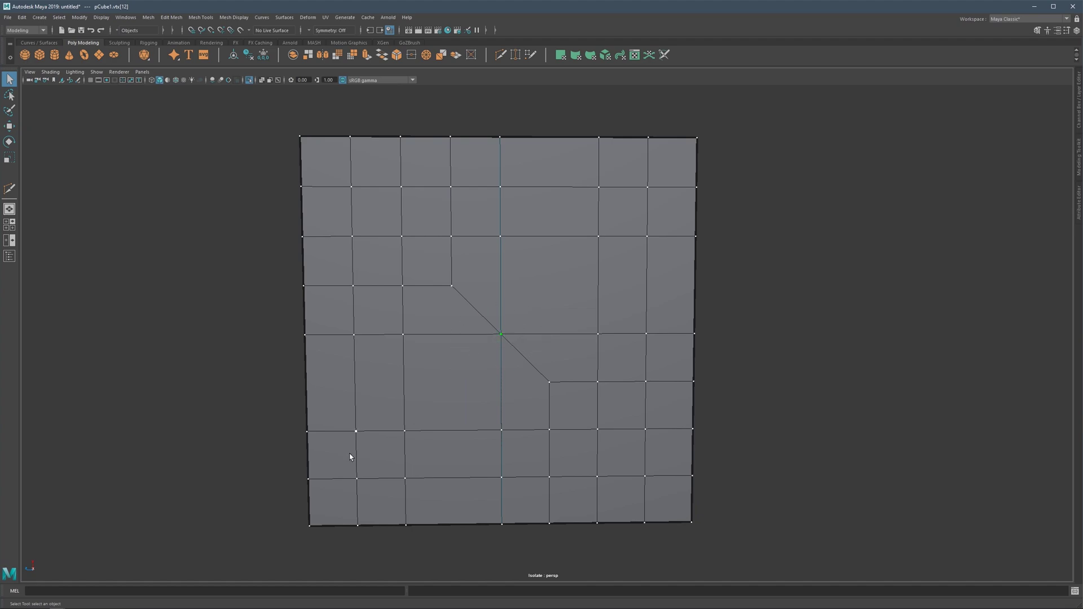
Select the vertex near the mesh's lower-left corner, and the four edges that meet there.
{"action": "scroll", "coordinate": [350, 463], "scroll_direction": "up", "scroll_amount": 3}
{"action": "middle_click_drag", "start_coordinate": [381, 471], "coordinate": [537, 314], "text": "alt"}
{"action": "scroll", "coordinate": [535, 324], "scroll_direction": "up", "scroll_amount": 4}
{"action": "middle_click_drag", "start_coordinate": [453, 376], "coordinate": [500, 342], "text": "alt"}
{"action": "scroll", "coordinate": [500, 342], "scroll_direction": "up", "scroll_amount": 1}
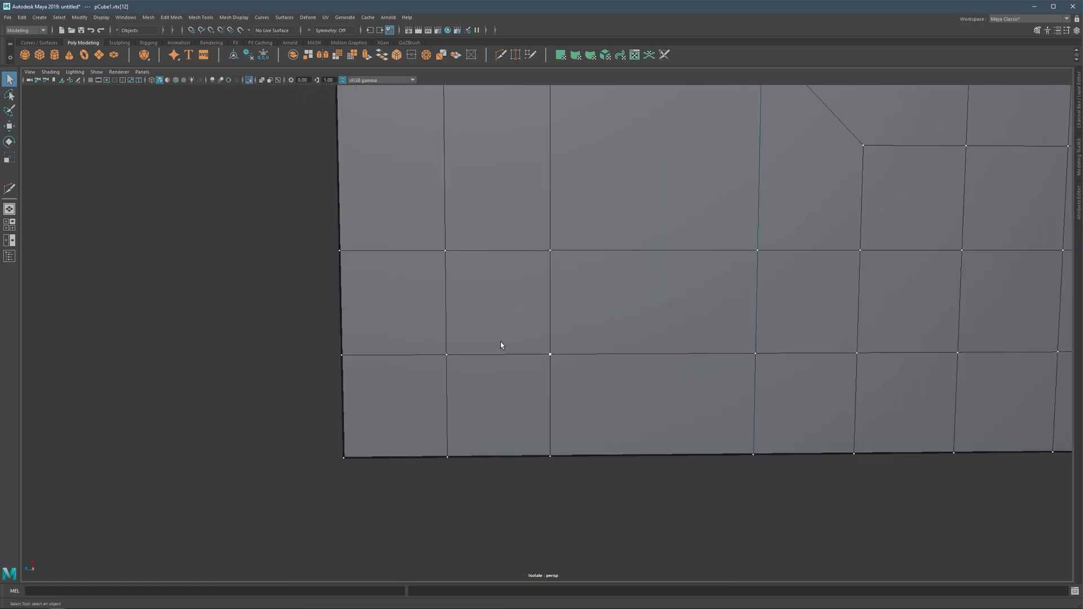
{"action": "left_click_drag", "start_coordinate": [481, 334], "coordinate": [418, 379]}
{"action": "right_click_drag", "start_coordinate": [441, 385], "coordinate": [453, 325]}
{"action": "left_click_drag", "start_coordinate": [471, 331], "coordinate": [421, 413]}
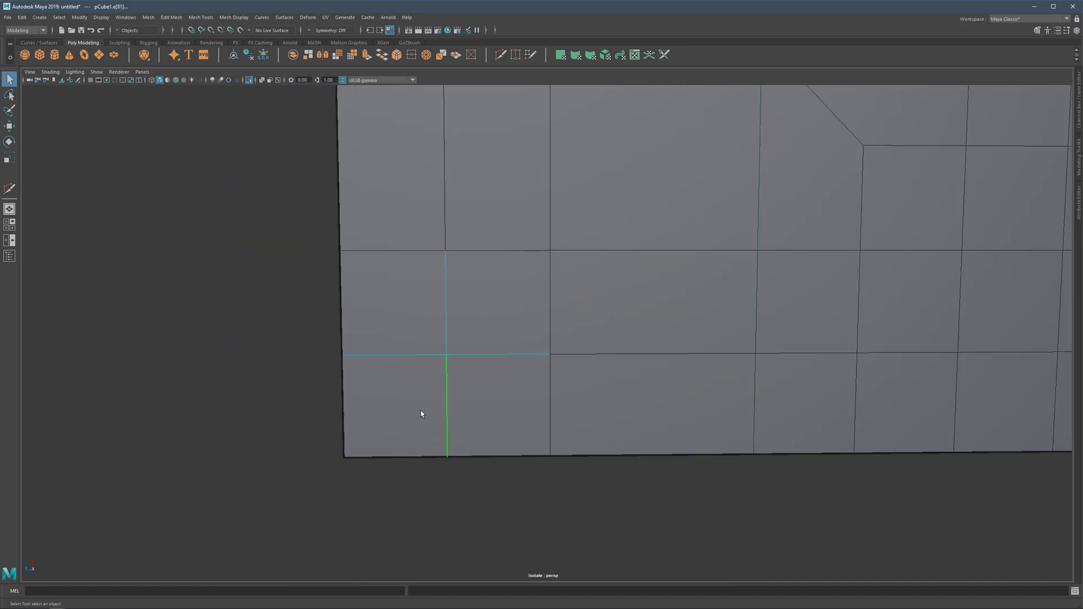
Select all six edges that radiate from the central vertex, including the two diagonal ones.
{"action": "scroll", "coordinate": [512, 445], "scroll_direction": "down", "scroll_amount": 2}
{"action": "middle_click_drag", "start_coordinate": [608, 273], "coordinate": [403, 422], "text": "alt"}
{"action": "scroll", "coordinate": [413, 387], "scroll_direction": "down", "scroll_amount": 1}
{"action": "scroll", "coordinate": [434, 384], "scroll_direction": "down", "scroll_amount": 2}
{"action": "middle_click_drag", "start_coordinate": [460, 343], "coordinate": [458, 395], "text": "alt"}
{"action": "scroll", "coordinate": [467, 393], "scroll_direction": "down", "scroll_amount": 2}
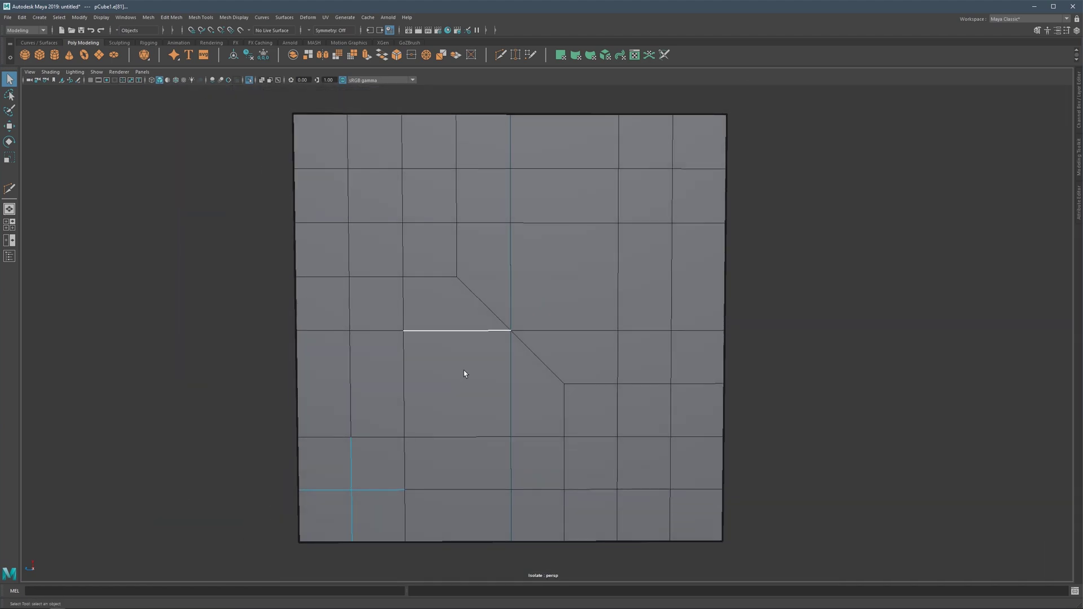
{"action": "scroll", "coordinate": [467, 375], "scroll_direction": "up", "scroll_amount": 2}
{"action": "left_click", "coordinate": [501, 345]}
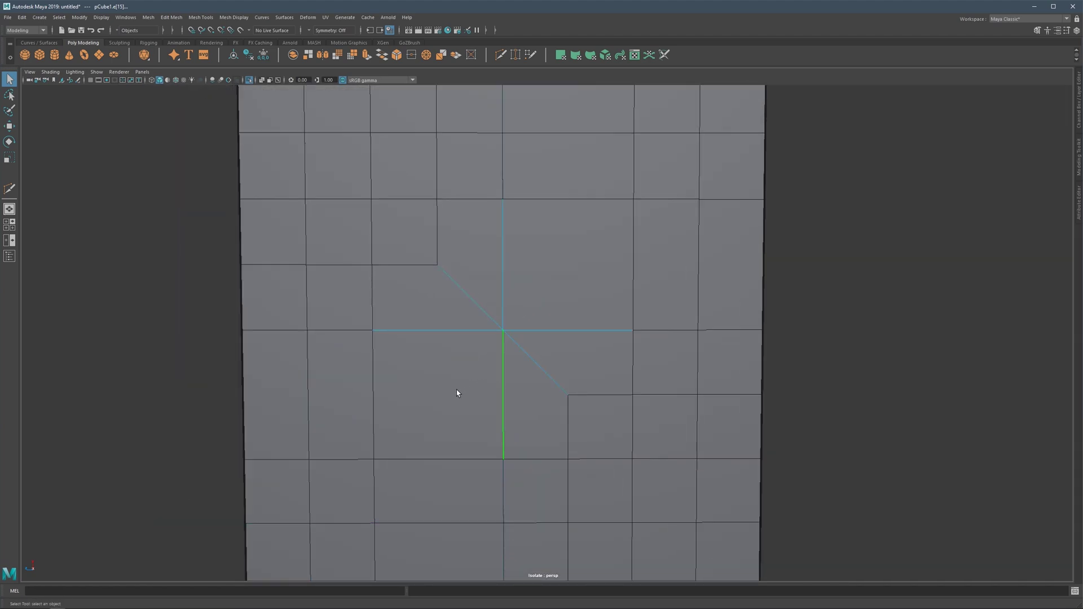
{"action": "scroll", "coordinate": [456, 389], "scroll_direction": "down", "scroll_amount": 1}
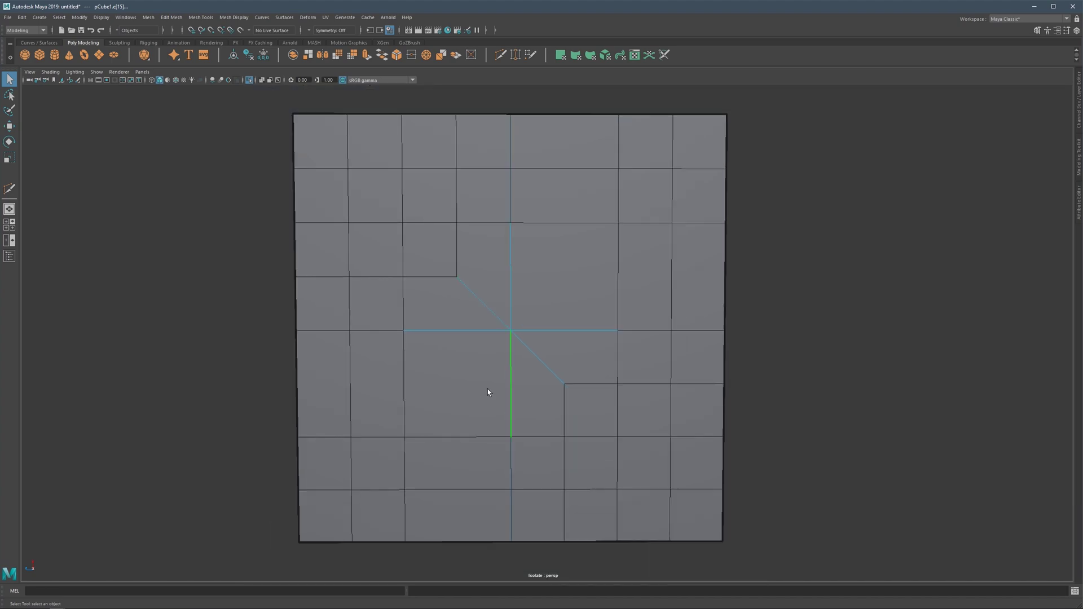
{"action": "left_click", "coordinate": [546, 367]}
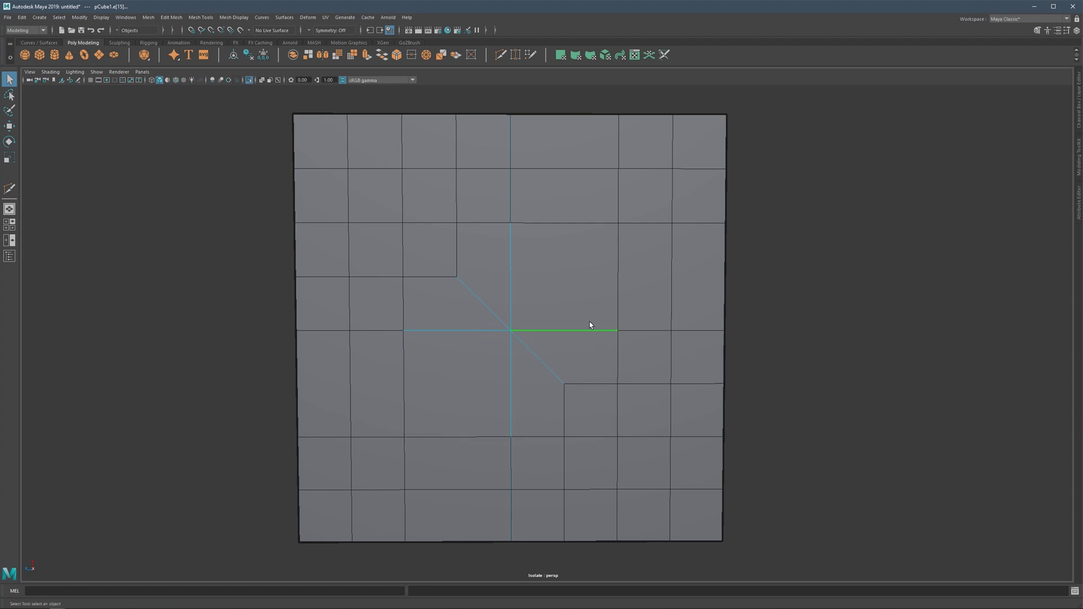
Turn on Soft Select for the central vertex, shrink its falloff to the surrounding edges, and turn it off again.
{"action": "right_click_drag", "start_coordinate": [537, 330], "coordinate": [513, 317]}
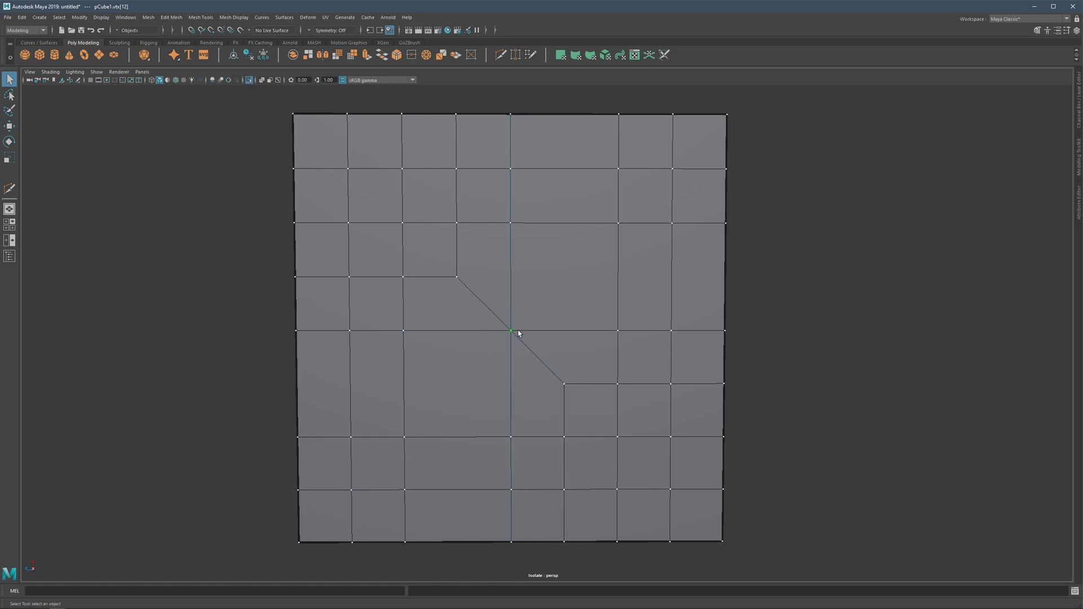
{"action": "key", "text": "b"}
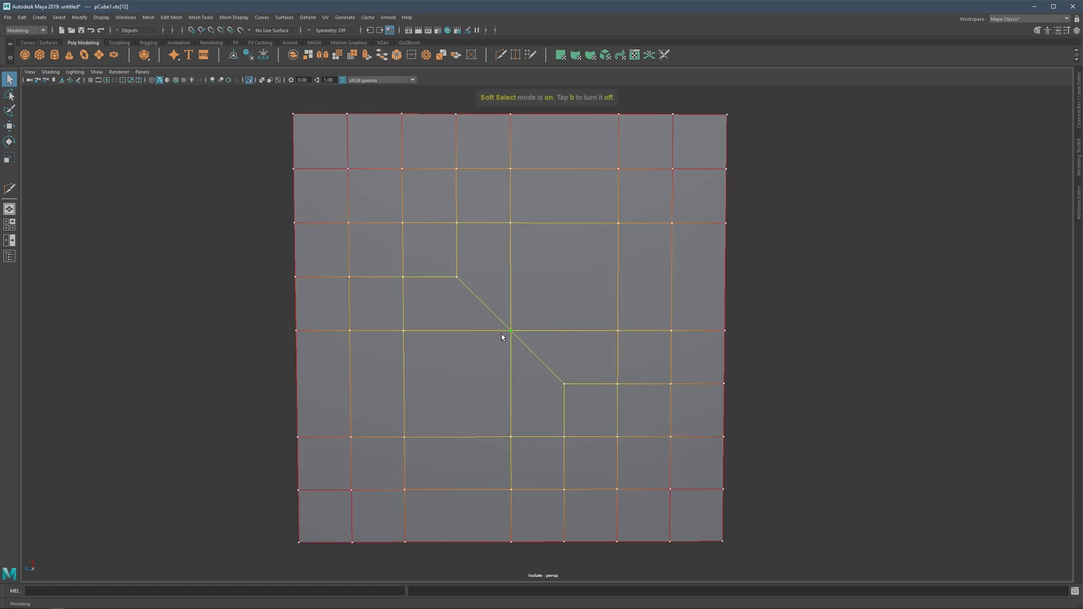
{"action": "left_click", "coordinate": [503, 341]}
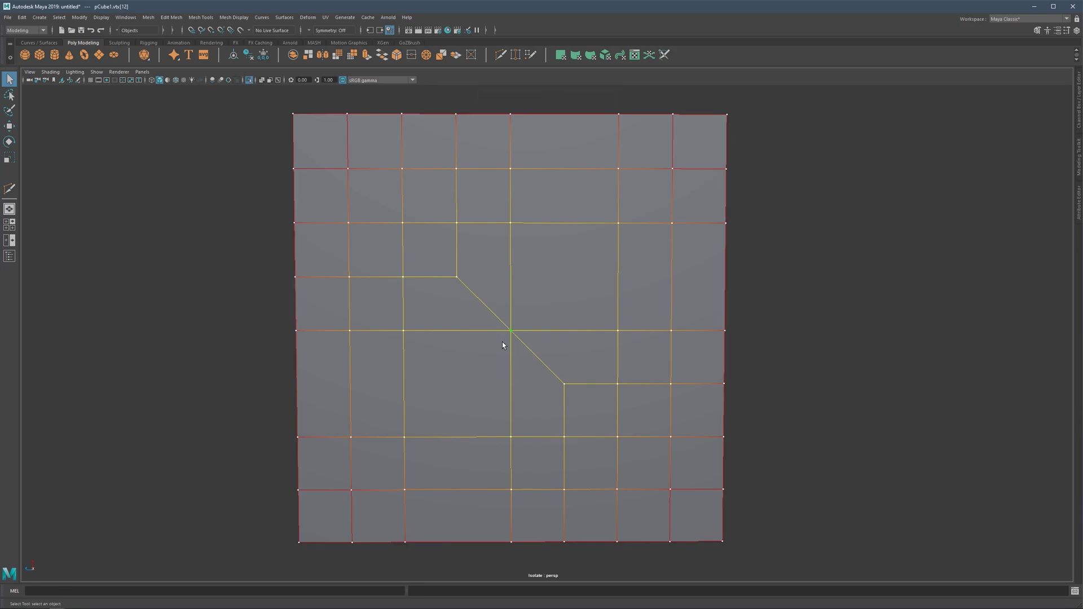
{"action": "left_click_drag", "start_coordinate": [522, 331], "coordinate": [210, 395]}
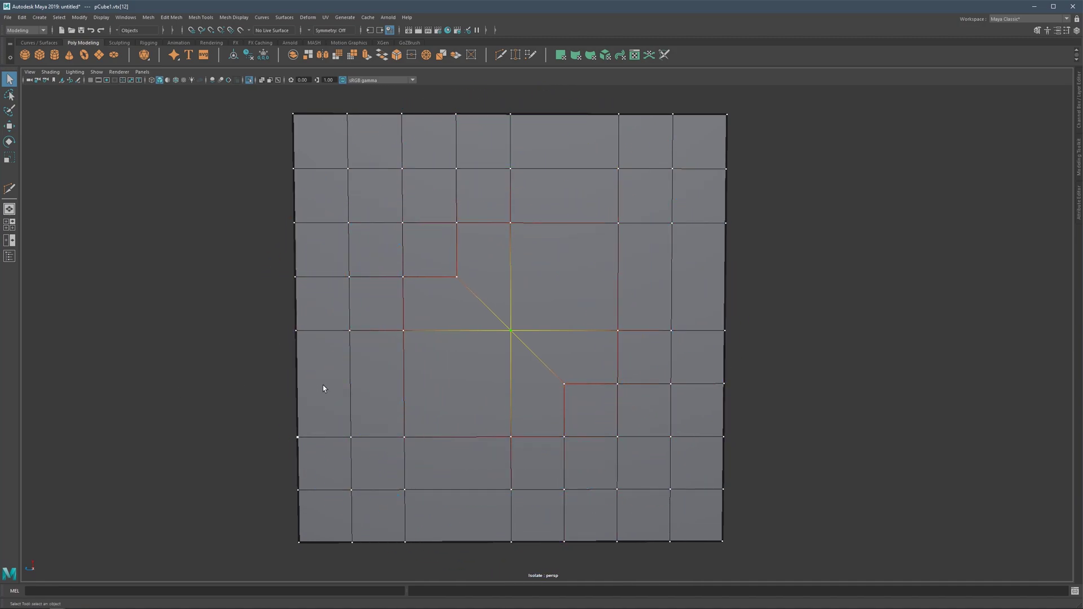
{"action": "key", "text": "b"}
{"action": "scroll", "coordinate": [510, 330], "scroll_direction": "up", "scroll_amount": 1}
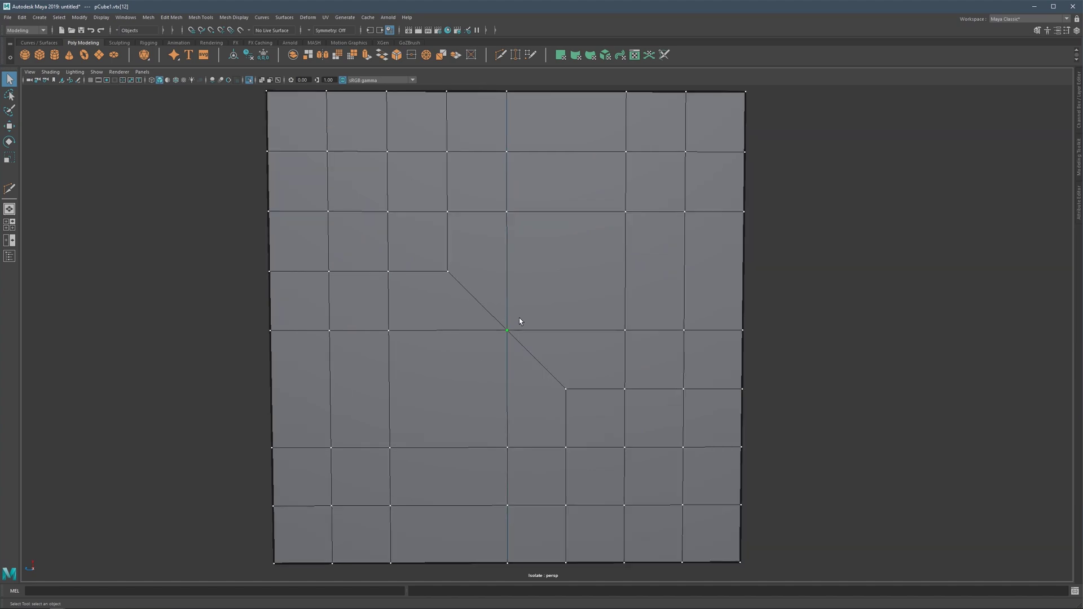
Bend the flat mesh into a half-cylinder shape with the existing bend deformer's curvature manipulator.
{"action": "scroll", "coordinate": [524, 331], "scroll_direction": "down", "scroll_amount": 2}
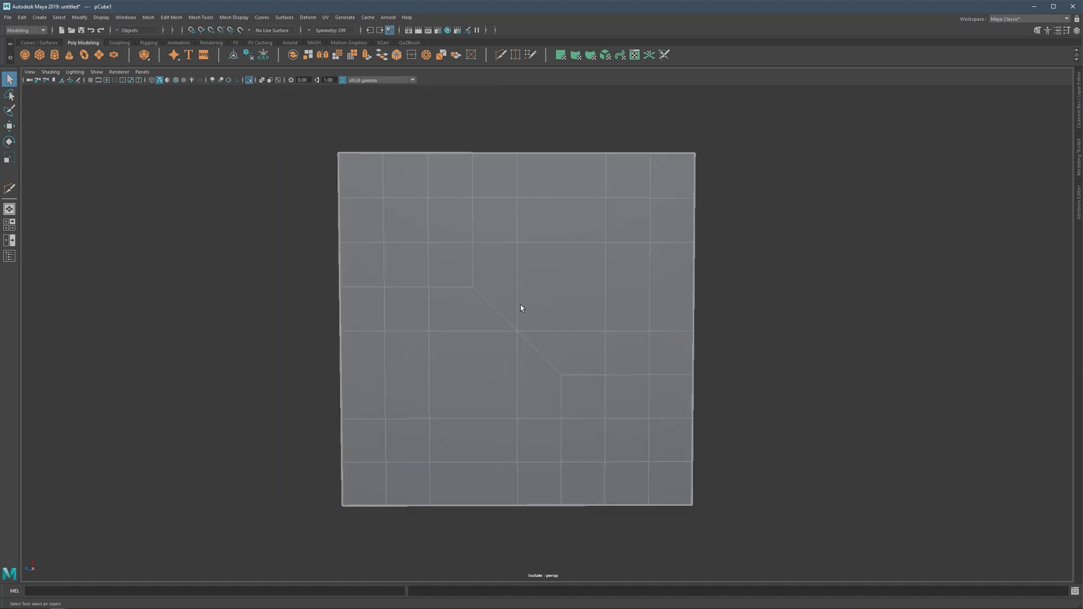
{"action": "key", "text": "t"}
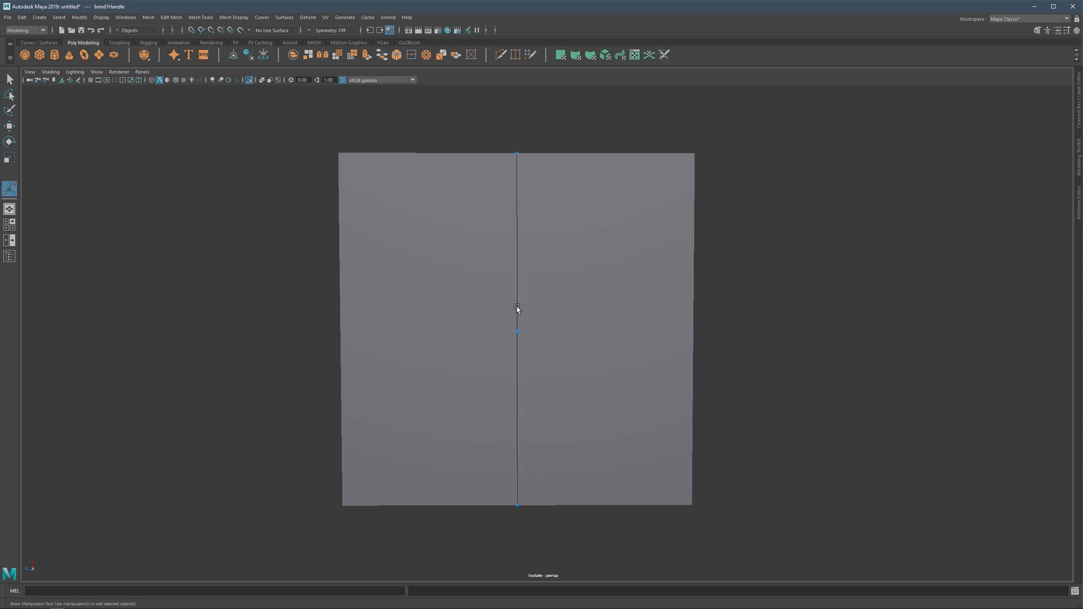
{"action": "left_click_drag", "start_coordinate": [515, 330], "coordinate": [116, 372]}
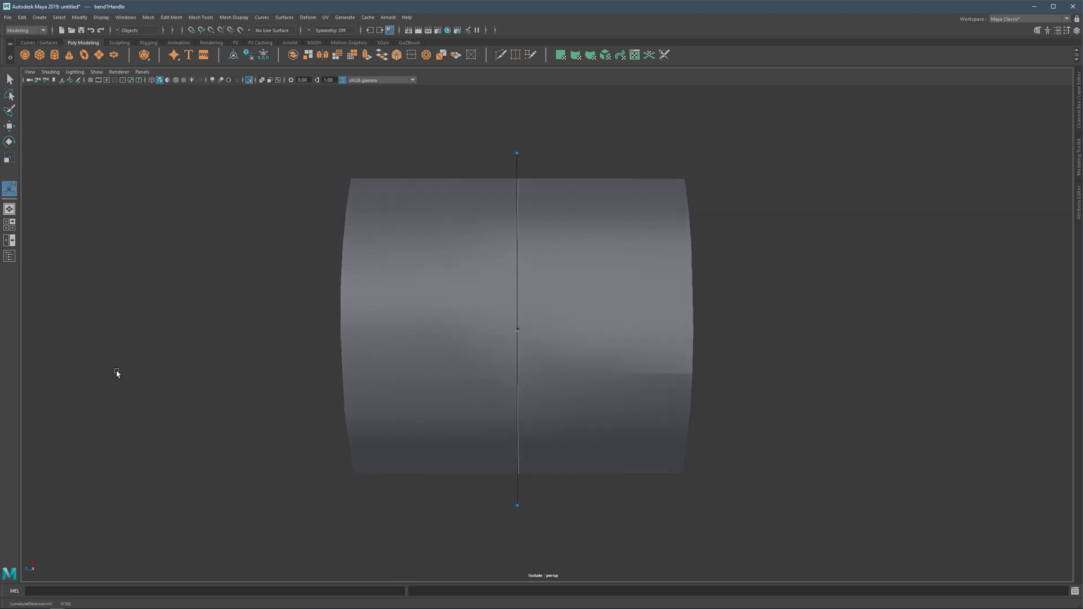
{"action": "left_click_drag", "start_coordinate": [506, 332], "coordinate": [357, 346]}
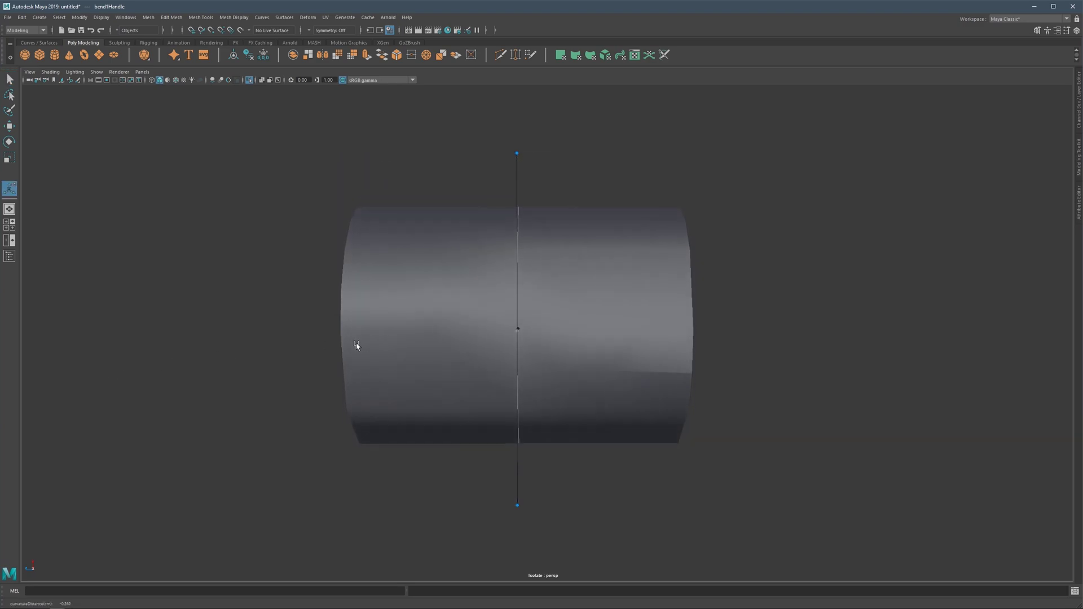
Preview the bent mesh smoothed, examine the surface from several angles, and return to the unsmoothed display.
{"action": "left_click", "coordinate": [425, 313]}
{"action": "key", "text": "3"}
{"action": "left_click", "coordinate": [905, 239]}
{"action": "scroll", "coordinate": [600, 326], "scroll_direction": "up", "scroll_amount": 3}
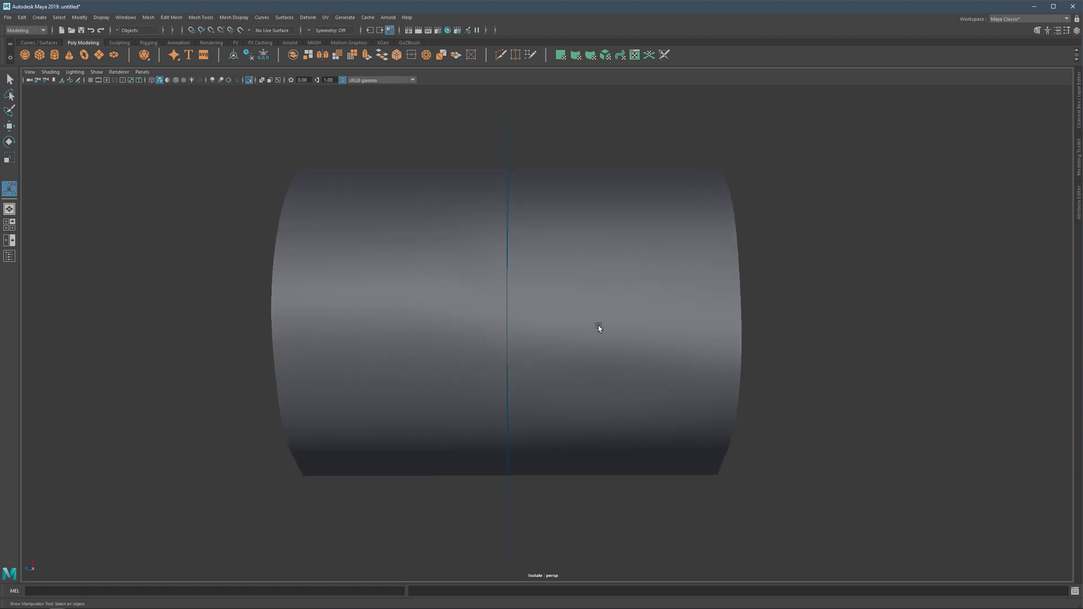
{"action": "left_click_drag", "start_coordinate": [600, 327], "coordinate": [568, 307], "text": "alt"}
{"action": "left_click", "coordinate": [654, 357]}
{"action": "left_click_drag", "start_coordinate": [654, 356], "coordinate": [528, 320], "text": "alt"}
{"action": "key", "text": "1"}
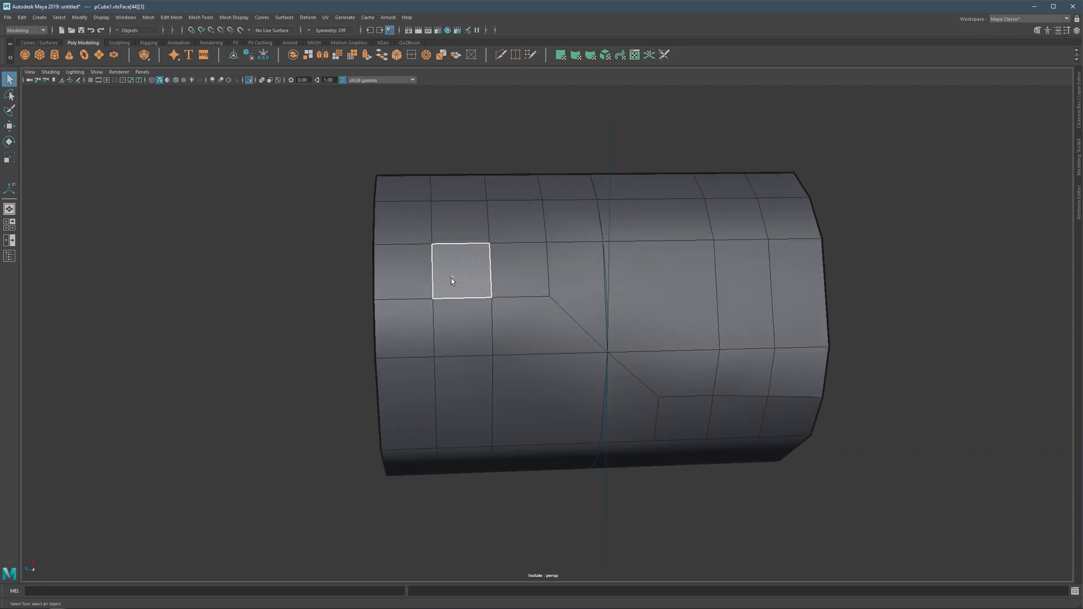
Select the block of four small faces at the mesh's left edge, and the faces up to the central vertex.
{"action": "left_click_drag", "start_coordinate": [449, 270], "coordinate": [384, 289]}
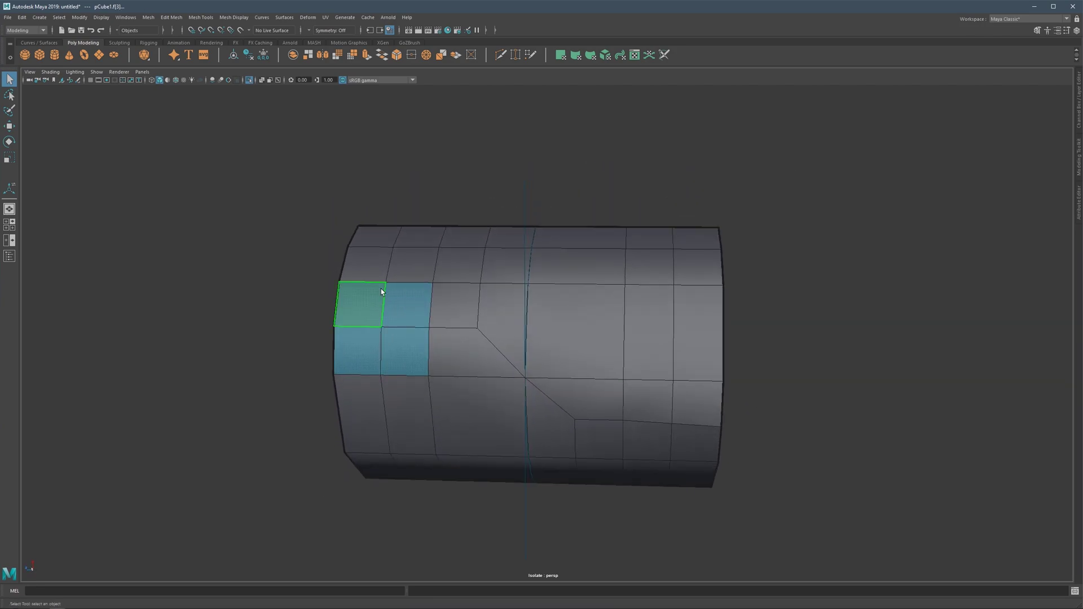
{"action": "middle_click_drag", "start_coordinate": [413, 342], "coordinate": [366, 326], "text": "alt"}
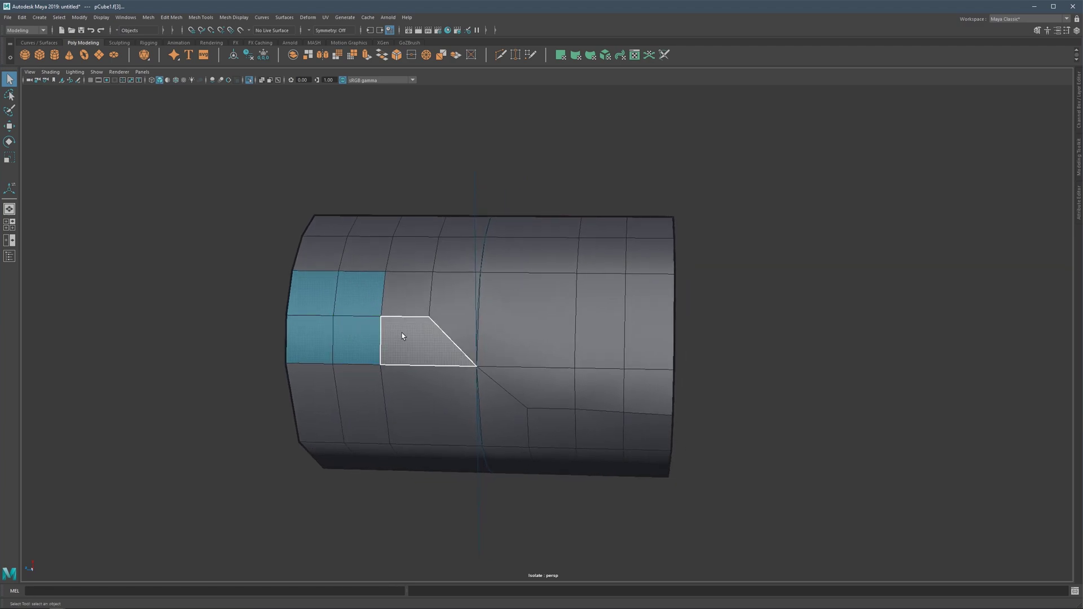
{"action": "left_click_drag", "start_coordinate": [446, 300], "coordinate": [395, 338]}
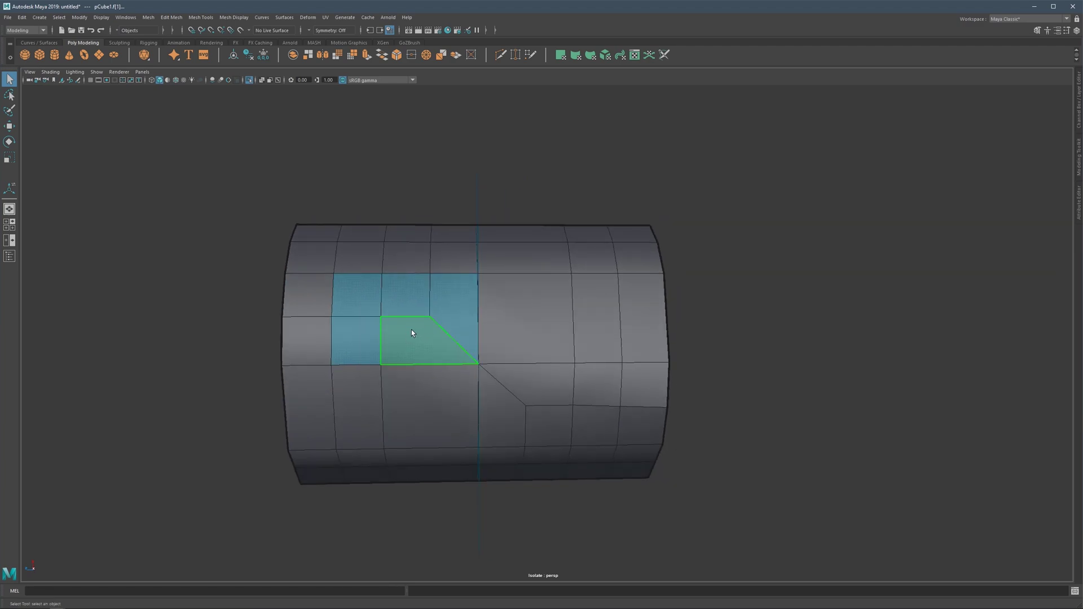
Select the large face beside the central vertex with the two faces to its right, and clear the selection.
{"action": "left_click", "coordinate": [527, 325]}
{"action": "left_click", "coordinate": [600, 323], "text": "shift"}
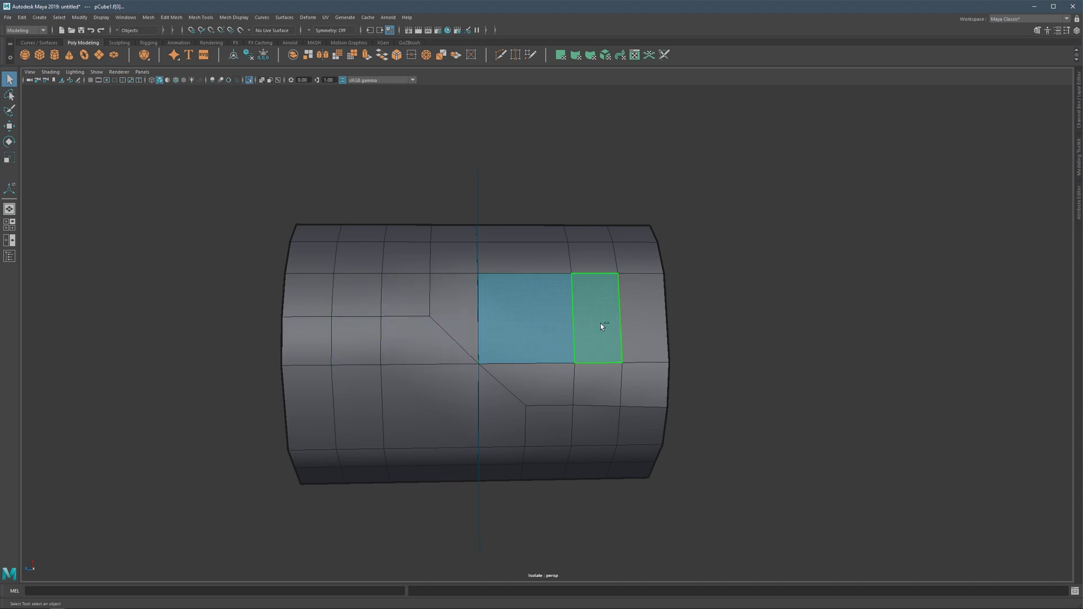
{"action": "left_click", "coordinate": [630, 322], "text": "shift"}
{"action": "left_click", "coordinate": [540, 344], "text": "shift"}
{"action": "left_click", "coordinate": [589, 336], "text": "shift"}
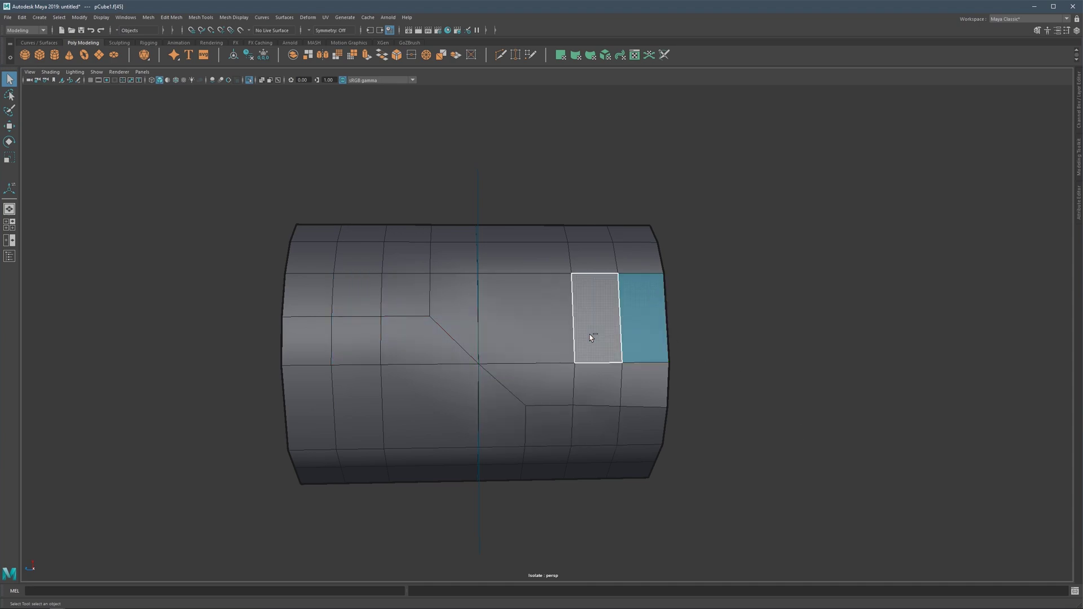
{"action": "left_click", "coordinate": [653, 324], "text": "shift"}
{"action": "left_click", "coordinate": [552, 331]}
{"action": "key", "text": "F10"}
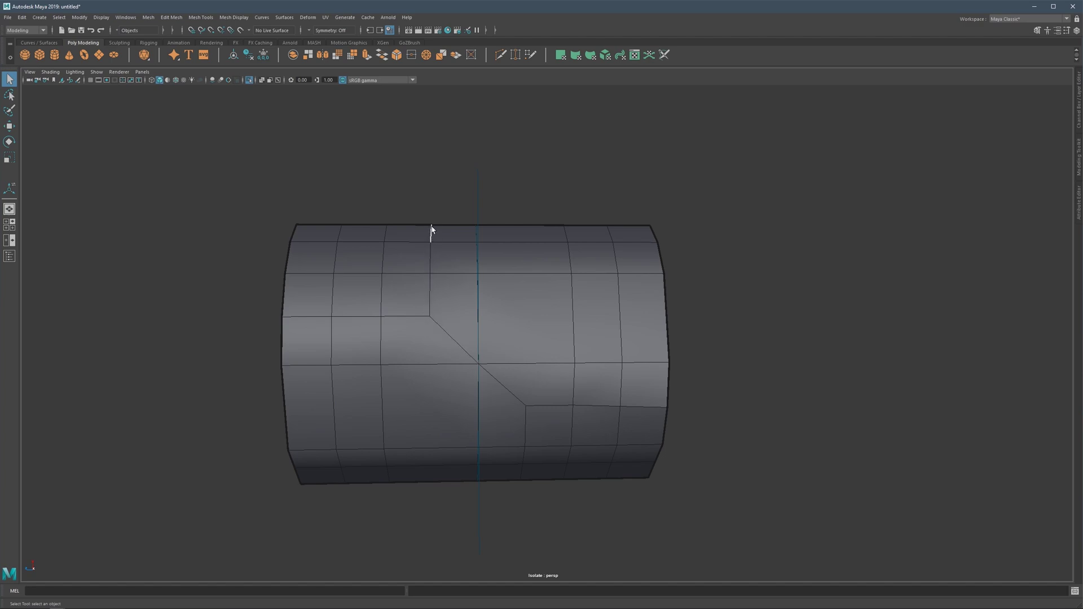
Select the three tall faces right of the central vertex together with the small faces at the left.
{"action": "left_click", "coordinate": [507, 355]}
{"action": "left_click", "coordinate": [598, 336], "text": "shift"}
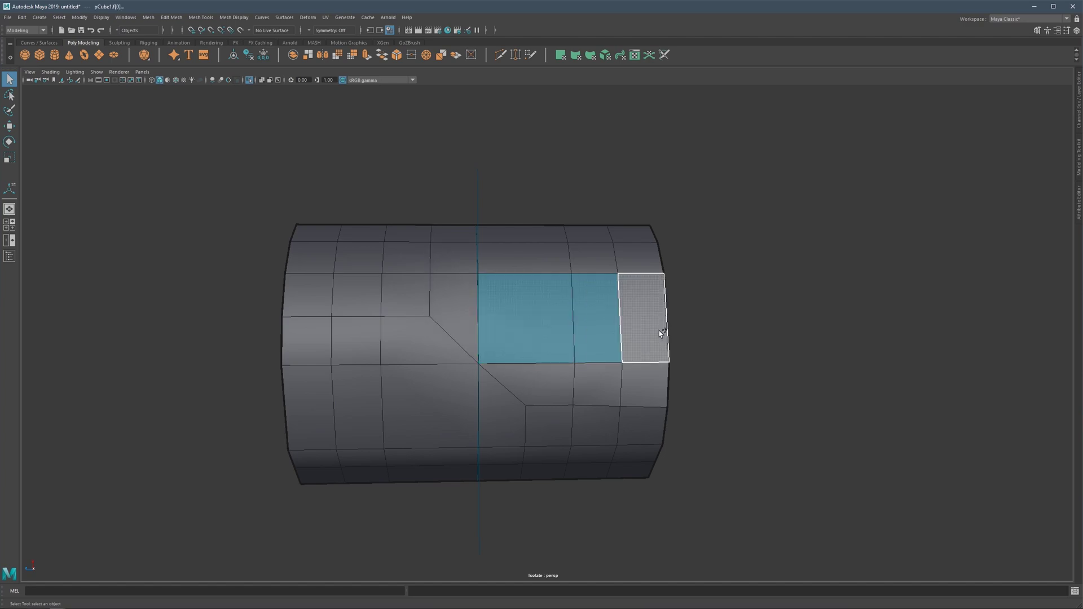
{"action": "left_click_drag", "start_coordinate": [366, 292], "coordinate": [282, 334]}
Preview the bent mesh smoothed in object mode and inspect it from both sides, ending in the unsmoothed display.
{"action": "key", "text": "3"}
{"action": "right_click_drag", "start_coordinate": [211, 369], "coordinate": [226, 339]}
{"action": "scroll", "coordinate": [285, 330], "scroll_direction": "up", "scroll_amount": 2}
{"action": "left_click", "coordinate": [255, 300]}
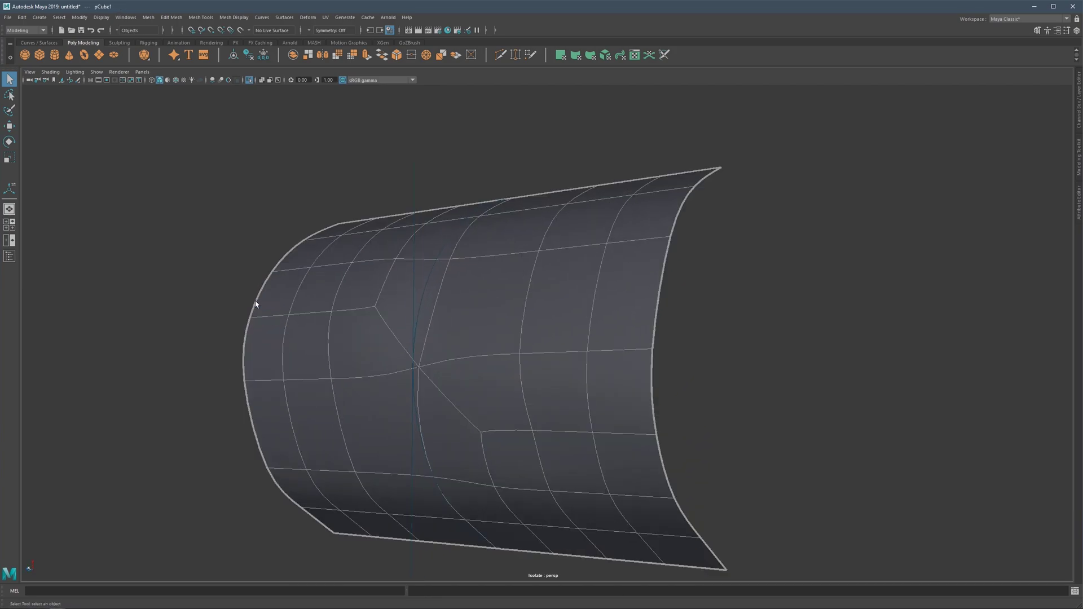
{"action": "left_click_drag", "start_coordinate": [255, 304], "coordinate": [539, 332], "text": "alt"}
{"action": "left_click", "coordinate": [509, 336]}
{"action": "key", "text": "1"}
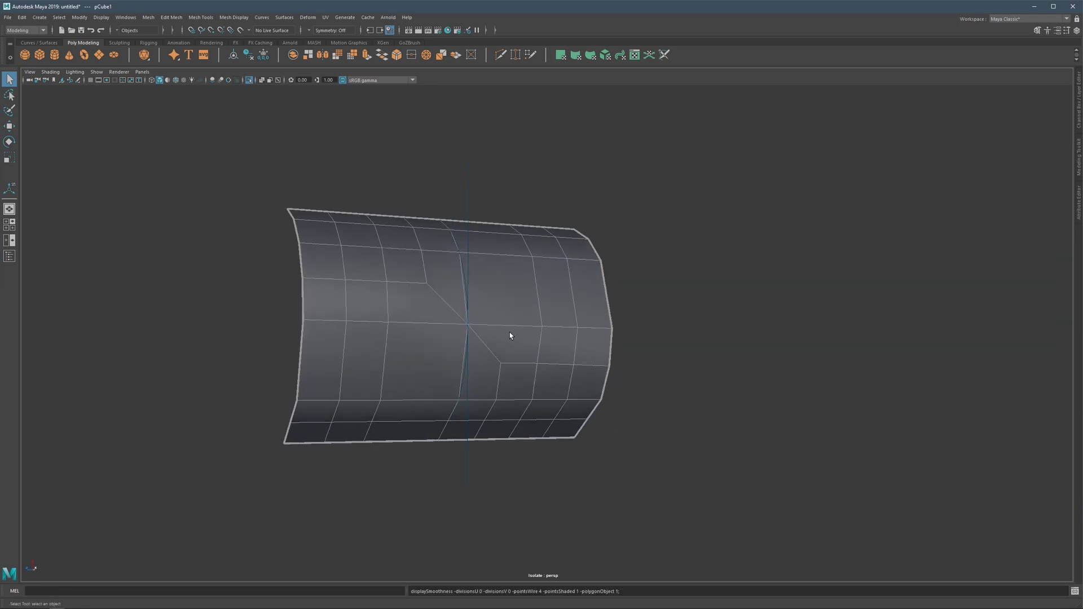
Undo the recent selections and the bend so the mesh is a flat plane again.
{"action": "left_click", "coordinate": [469, 239]}
{"action": "key", "text": "ctrl+z"}
{"action": "key", "text": "ctrl+z"}
{"action": "key", "text": "ctrl+z"}
{"action": "key", "text": "ctrl+z"}
{"action": "key", "text": "ctrl+z"}
{"action": "key", "text": "ctrl+z"}
{"action": "key", "text": "ctrl+z"}
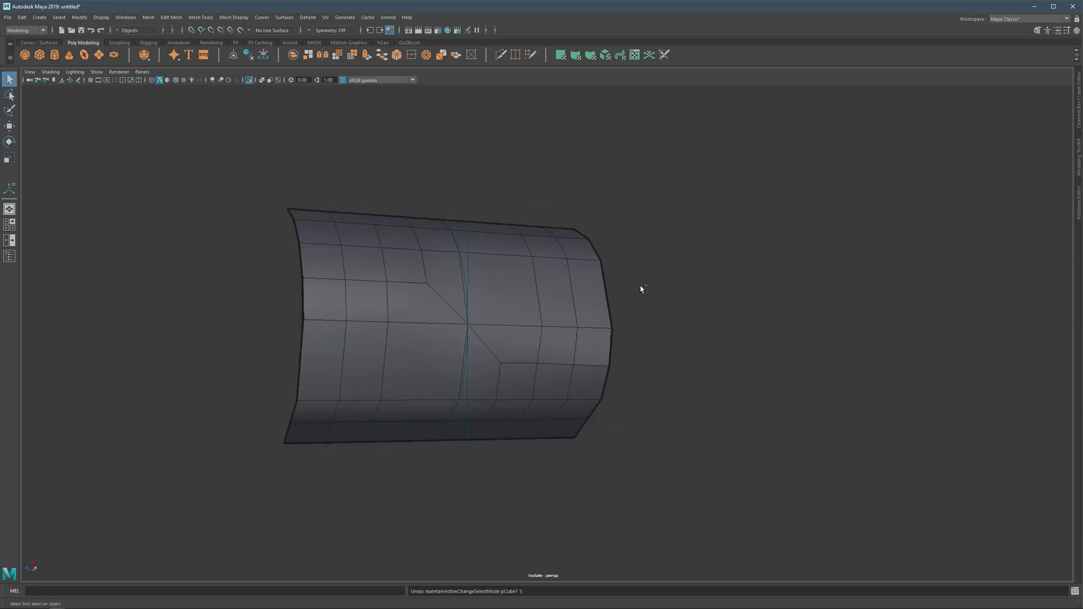
{"action": "key", "text": "ctrl+z"}
{"action": "key", "text": "ctrl+z"}
{"action": "key", "text": "ctrl+z"}
{"action": "key", "text": "ctrl+z"}
{"action": "key", "text": "ctrl+z"}
{"action": "key", "text": "ctrl+z"}
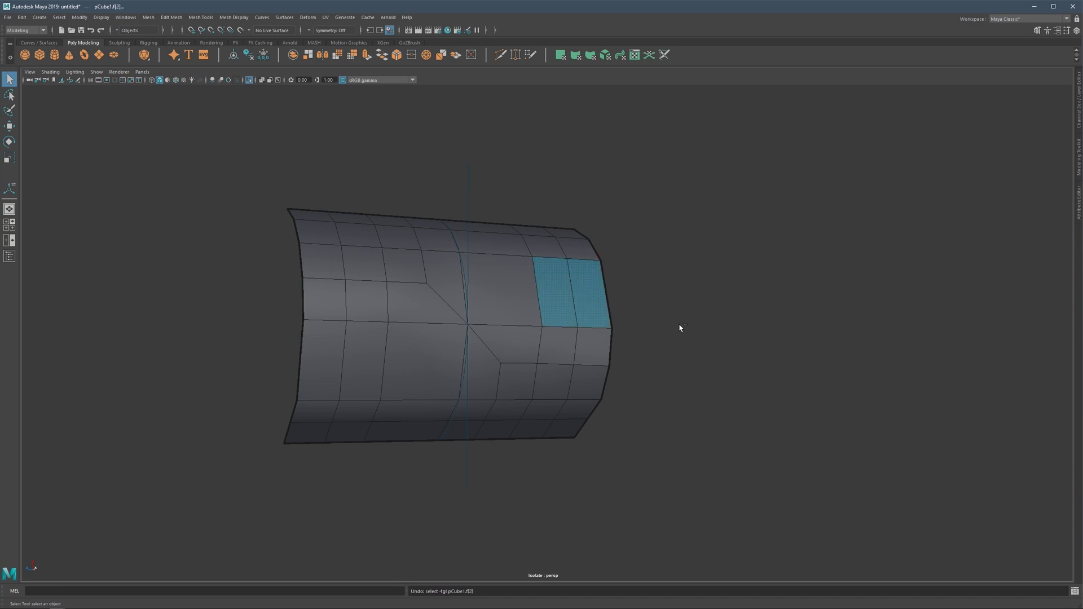
{"action": "middle_click_drag", "start_coordinate": [520, 329], "coordinate": [533, 341], "text": "alt"}
{"action": "key", "text": "F11"}
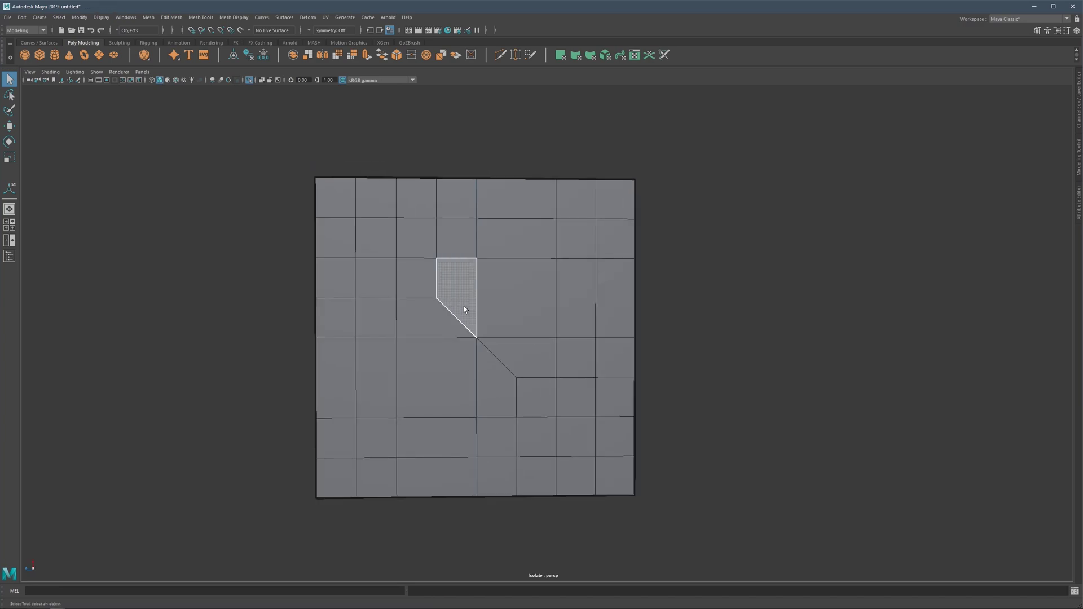
Select the edges below, above, right of and diagonal to the central vertex on the flat mesh.
{"action": "middle_click_drag", "start_coordinate": [463, 306], "coordinate": [510, 312], "text": "alt"}
{"action": "right_click_drag", "start_coordinate": [510, 312], "coordinate": [554, 330], "text": "alt"}
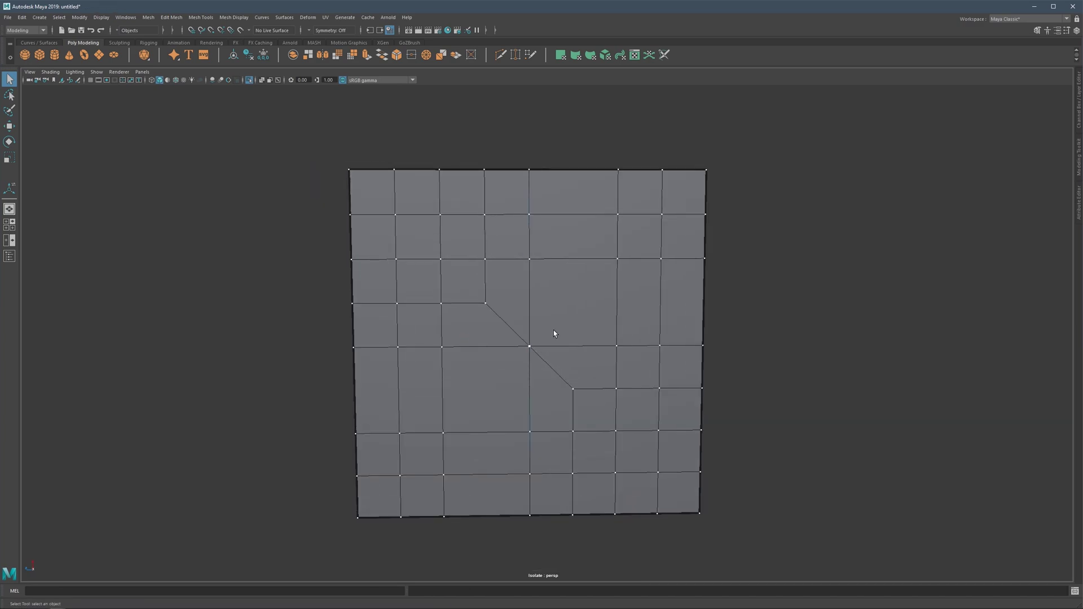
{"action": "right_click_drag", "start_coordinate": [522, 388], "coordinate": [529, 373]}
{"action": "left_click", "coordinate": [529, 373]}
{"action": "left_click", "coordinate": [547, 355], "text": "shift"}
{"action": "left_click", "coordinate": [559, 345], "text": "shift"}
{"action": "left_click", "coordinate": [526, 324], "text": "shift"}
{"action": "left_click", "coordinate": [510, 328], "text": "shift"}
Select the L-shaped face loop that turns the corner at the upper-left diagonal edge.
{"action": "right_click_drag", "start_coordinate": [558, 334], "coordinate": [525, 339]}
{"action": "left_click", "coordinate": [387, 329]}
{"action": "double_click", "coordinate": [403, 329], "text": "shift"}
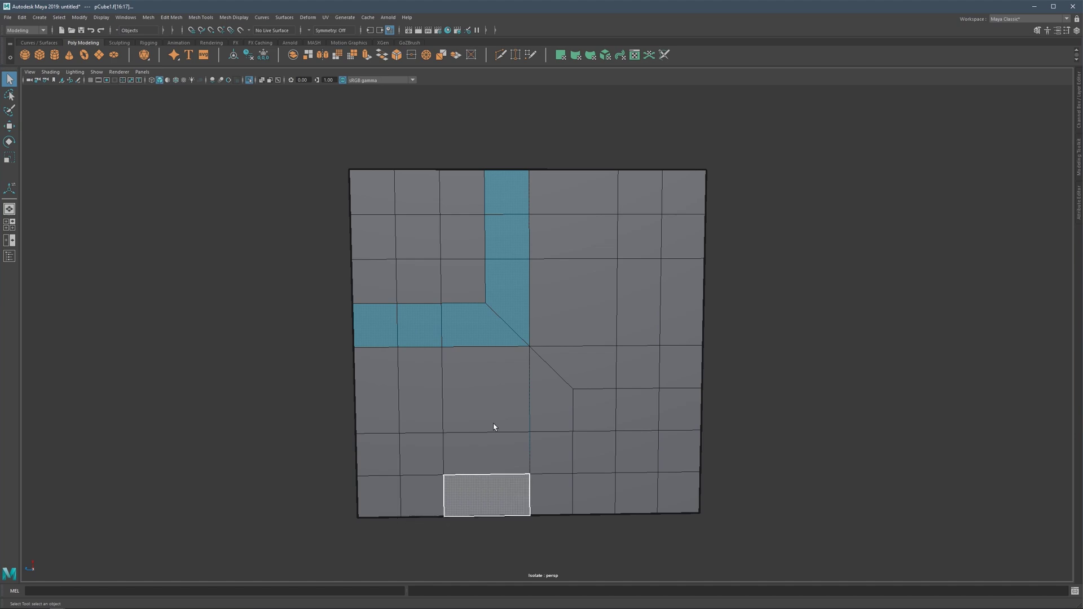
Select the three tall faces right of the center and the 2×2 face block at the left, and return to object mode.
{"action": "left_click", "coordinate": [593, 316]}
{"action": "left_click", "coordinate": [635, 314], "text": "shift"}
{"action": "left_click", "coordinate": [684, 314], "text": "shift"}
{"action": "left_click_drag", "start_coordinate": [423, 285], "coordinate": [388, 326], "text": "shift"}
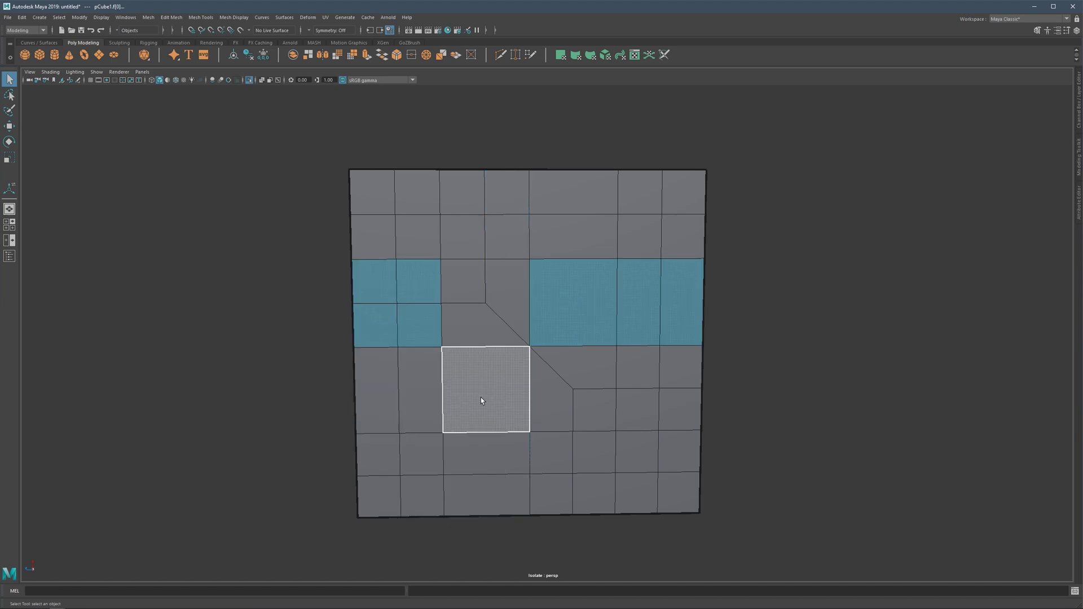
{"action": "middle_click_drag", "start_coordinate": [490, 380], "coordinate": [487, 377], "text": "alt"}
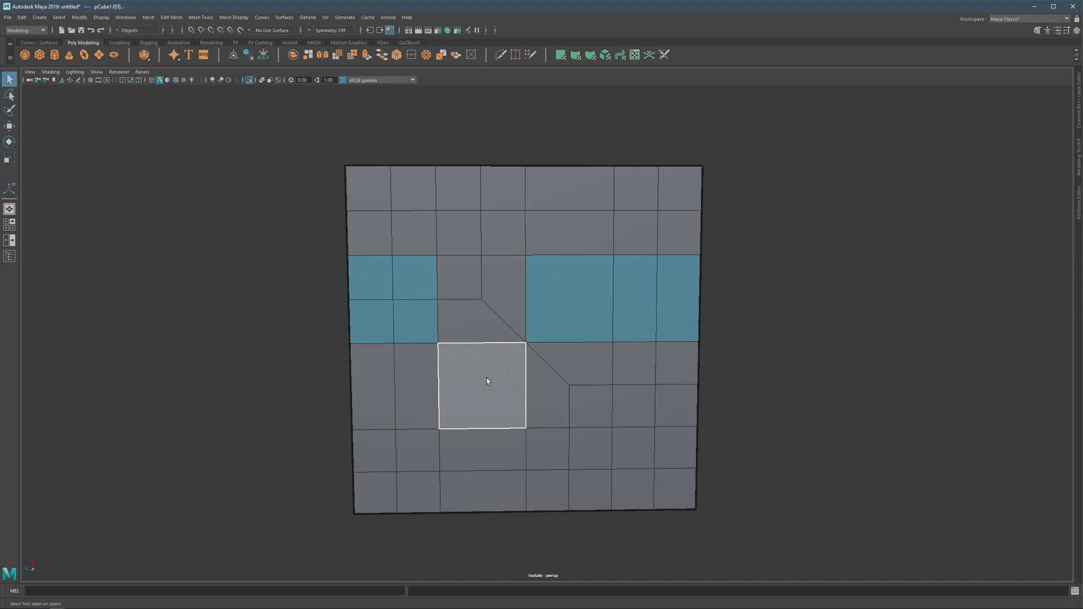
{"action": "right_click_drag", "start_coordinate": [488, 381], "coordinate": [507, 356]}
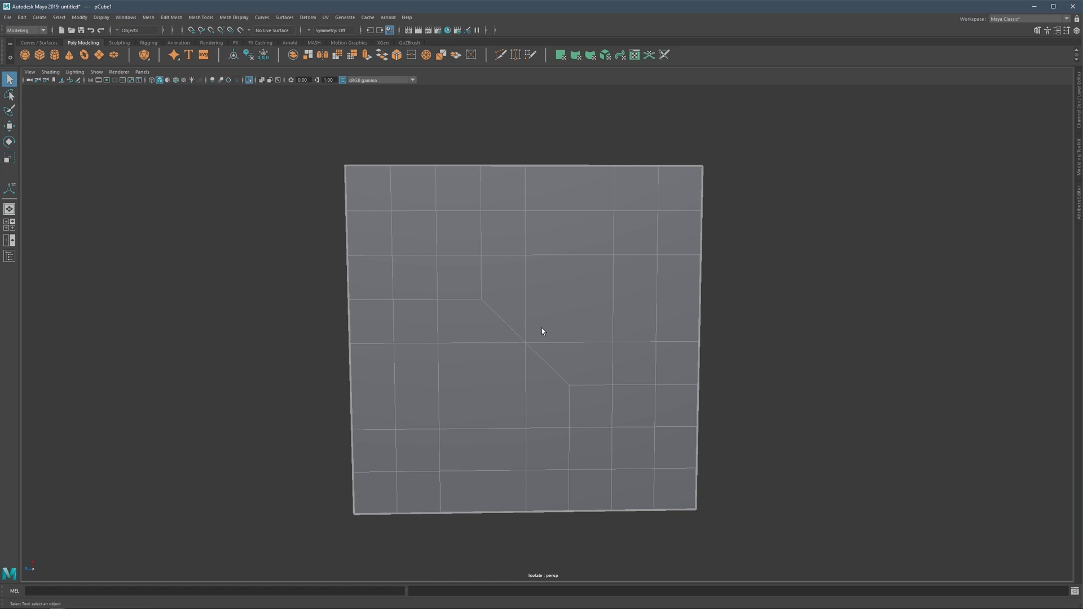
Highlight the six edges meeting at the flat mesh's central vertex in edge selection mode, and return to object mode.
{"action": "right_click_drag", "start_coordinate": [534, 327], "coordinate": [533, 300]}
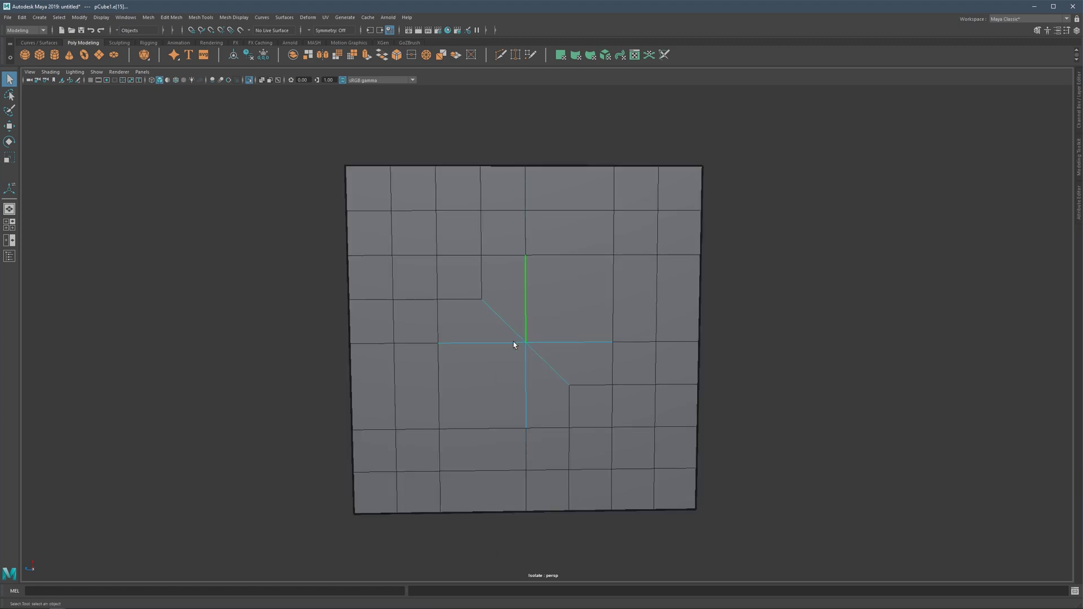
{"action": "left_click", "coordinate": [528, 358]}
{"action": "left_click", "coordinate": [511, 344]}
{"action": "middle_click_drag", "start_coordinate": [518, 339], "coordinate": [510, 325], "text": "alt"}
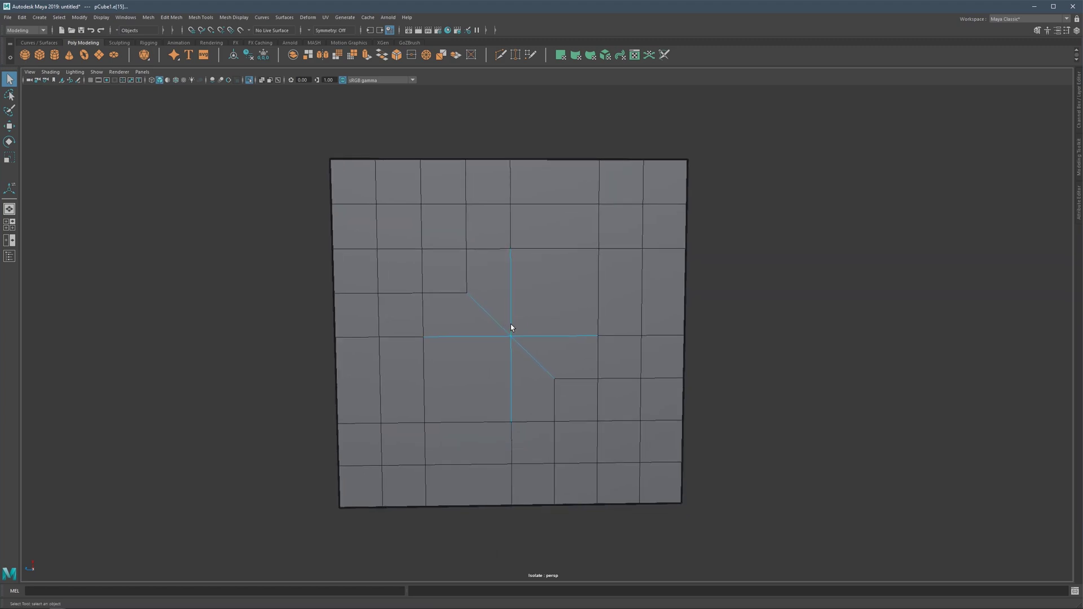
{"action": "left_click", "coordinate": [519, 354]}
{"action": "left_click", "coordinate": [512, 361]}
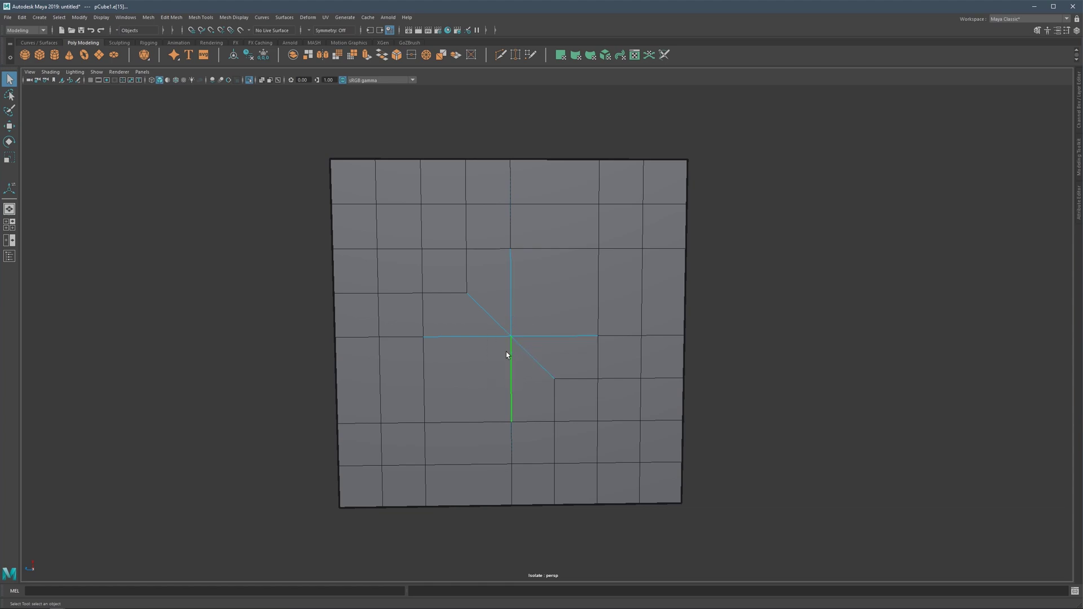
{"action": "right_click_drag", "start_coordinate": [519, 365], "coordinate": [598, 291]}
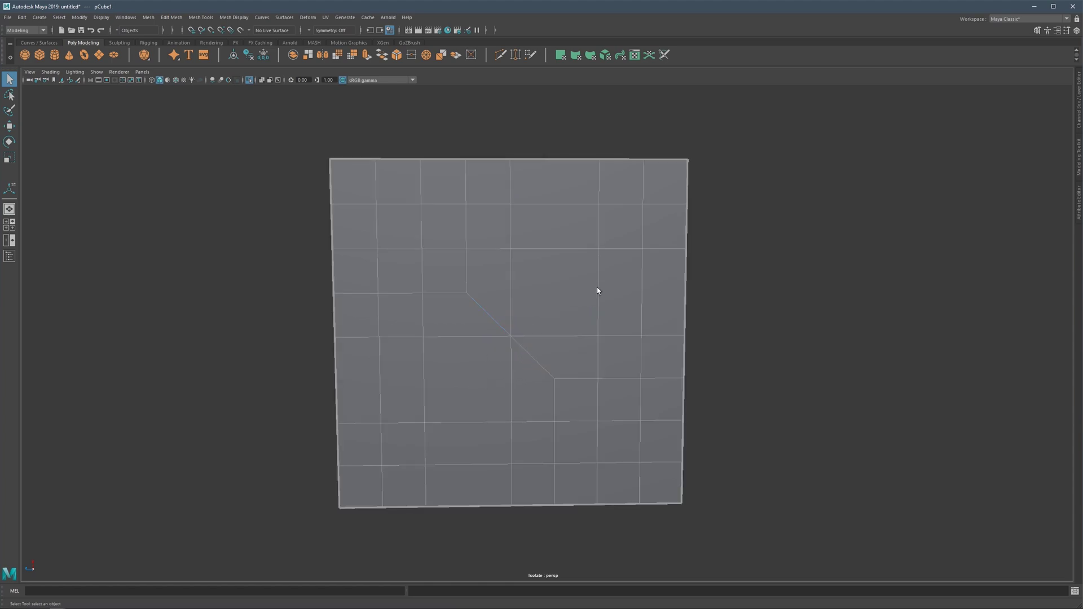
End the isolated view, hide the flat mesh and select the sphere behind it.
{"action": "key", "text": "ctrl+1"}
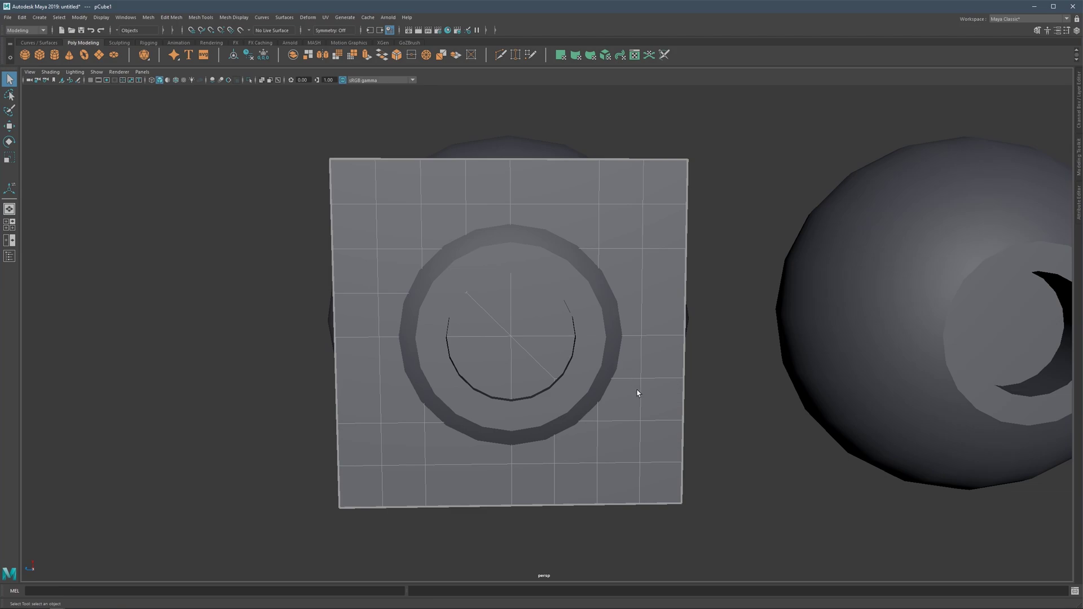
{"action": "key", "text": "ctrl+h"}
{"action": "left_click", "coordinate": [610, 325]}
{"action": "scroll", "coordinate": [544, 298], "scroll_direction": "down", "scroll_amount": 3}
{"action": "left_click_drag", "start_coordinate": [544, 298], "coordinate": [519, 299], "text": "alt"}
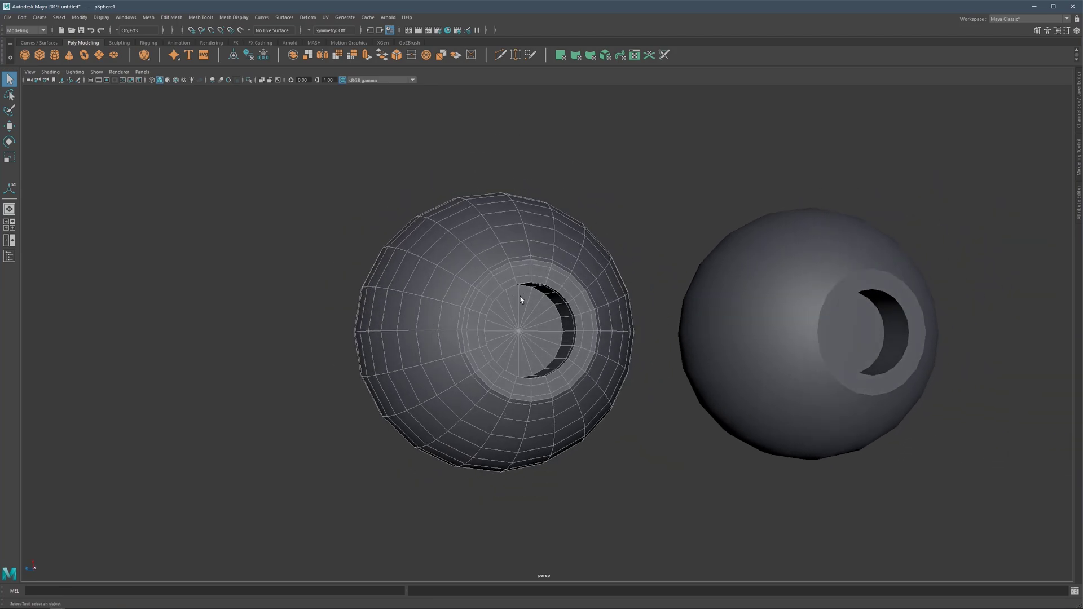
{"action": "middle_click_drag", "start_coordinate": [548, 327], "coordinate": [524, 323], "text": "alt"}
{"action": "scroll", "coordinate": [520, 323], "scroll_direction": "up", "scroll_amount": 2}
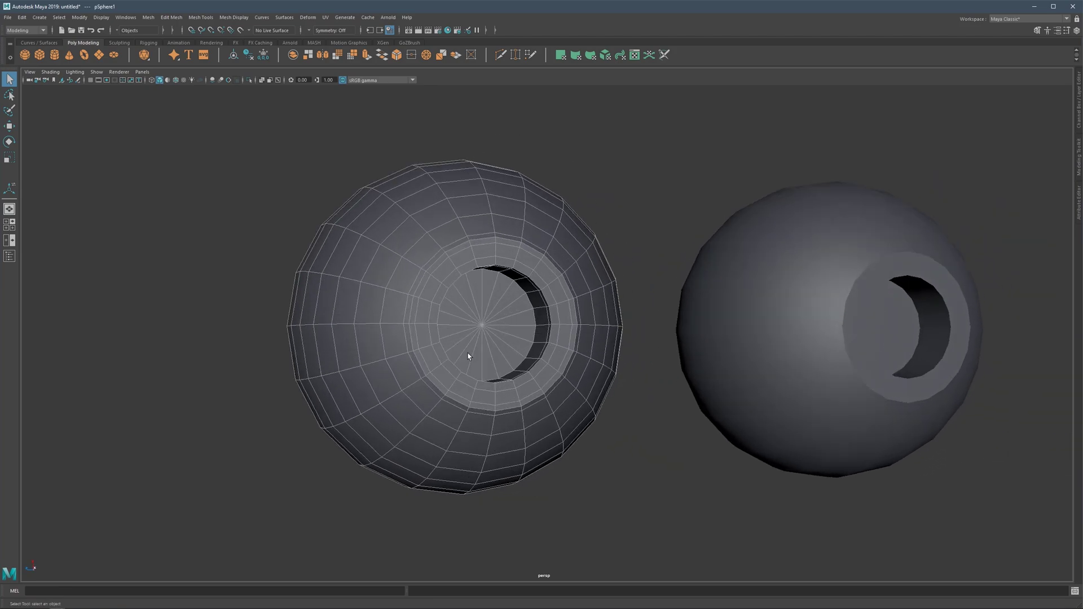
Switch the selected sphere to vertex selection and turn on its smooth mesh preview around the recess.
{"action": "mouse_move", "coordinate": [496, 345]}
{"action": "left_mouse_down", "text": "alt"}
{"action": "mouse_move", "coordinate": [479, 340]}
{"action": "mouse_move", "coordinate": [452, 259]}
{"action": "mouse_move", "coordinate": [507, 305]}
{"action": "mouse_move", "coordinate": [451, 378]}
{"action": "mouse_move", "coordinate": [428, 297]}
{"action": "mouse_move", "coordinate": [448, 284]}
{"action": "left_mouse_up", "text": "alt"}
{"action": "key", "text": "F10"}
{"action": "scroll", "coordinate": [490, 333], "scroll_direction": "up", "scroll_amount": 3}
{"action": "right_click_drag", "start_coordinate": [488, 320], "coordinate": [445, 318]}
{"action": "left_click_drag", "start_coordinate": [481, 308], "coordinate": [484, 339]}
{"action": "key", "text": "3"}
{"action": "scroll", "coordinate": [499, 322], "scroll_direction": "up", "scroll_amount": 2}
{"action": "left_click", "coordinate": [707, 154]}
{"action": "scroll", "coordinate": [574, 255], "scroll_direction": "up", "scroll_amount": 2}
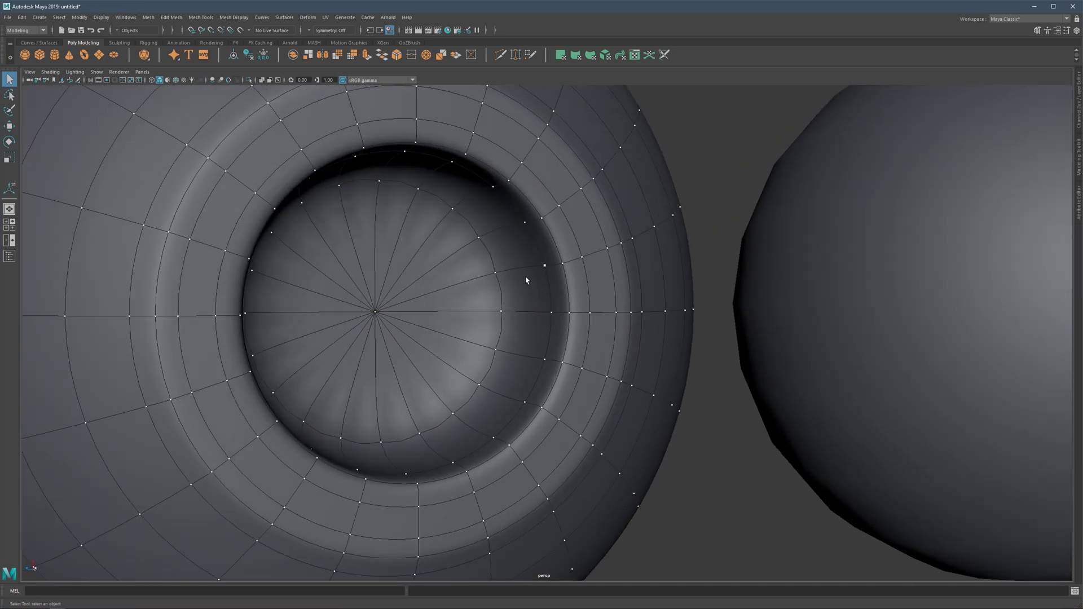
Inspect the smoothed recess floor, select its central pole vertex, and return to object mode with nothing selected.
{"action": "left_click_drag", "start_coordinate": [525, 281], "coordinate": [496, 273], "text": "alt"}
{"action": "scroll", "coordinate": [490, 272], "scroll_direction": "up", "scroll_amount": 2}
{"action": "middle_click_drag", "start_coordinate": [458, 242], "coordinate": [520, 247], "text": "alt"}
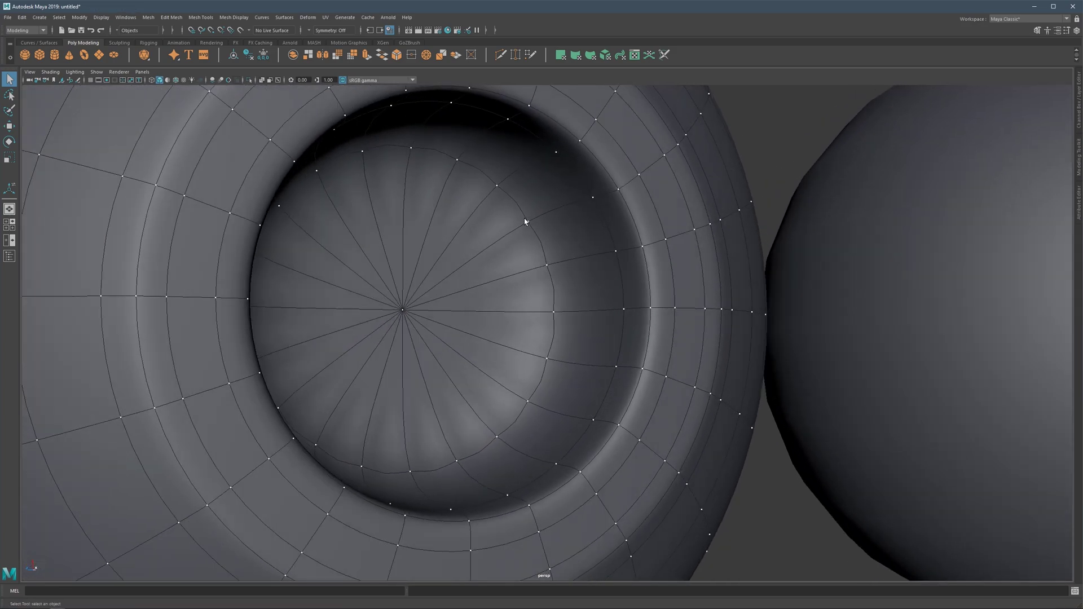
{"action": "left_click_drag", "start_coordinate": [491, 231], "coordinate": [495, 198], "text": "alt"}
{"action": "left_click_drag", "start_coordinate": [452, 242], "coordinate": [542, 242], "text": "alt"}
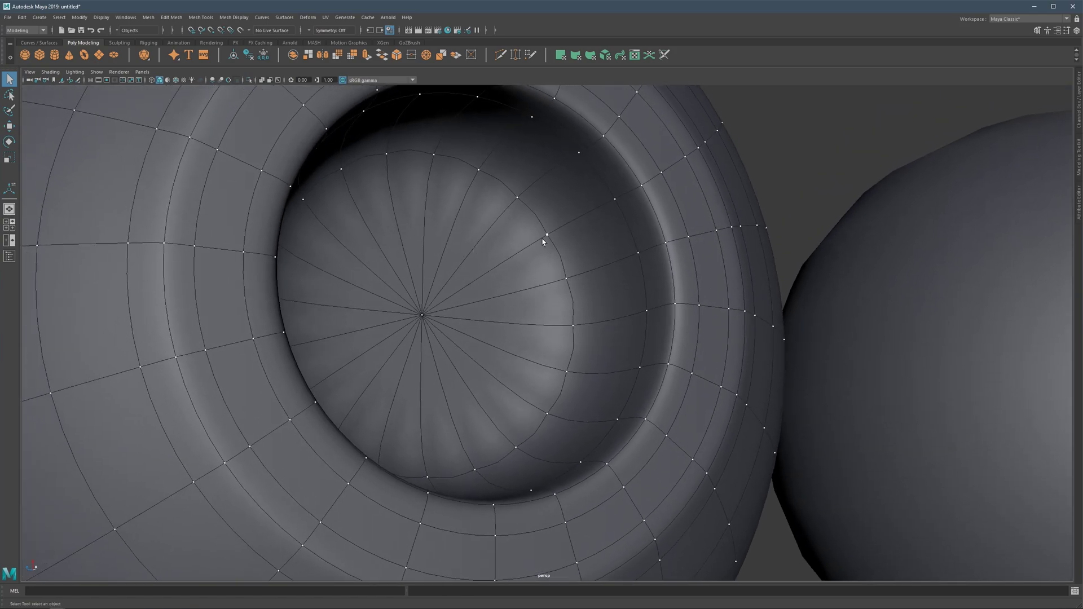
{"action": "left_click", "coordinate": [423, 316]}
{"action": "scroll", "coordinate": [428, 337], "scroll_direction": "down", "scroll_amount": 5}
{"action": "scroll", "coordinate": [473, 324], "scroll_direction": "down", "scroll_amount": 2}
{"action": "right_click_drag", "start_coordinate": [709, 200], "coordinate": [737, 168]}
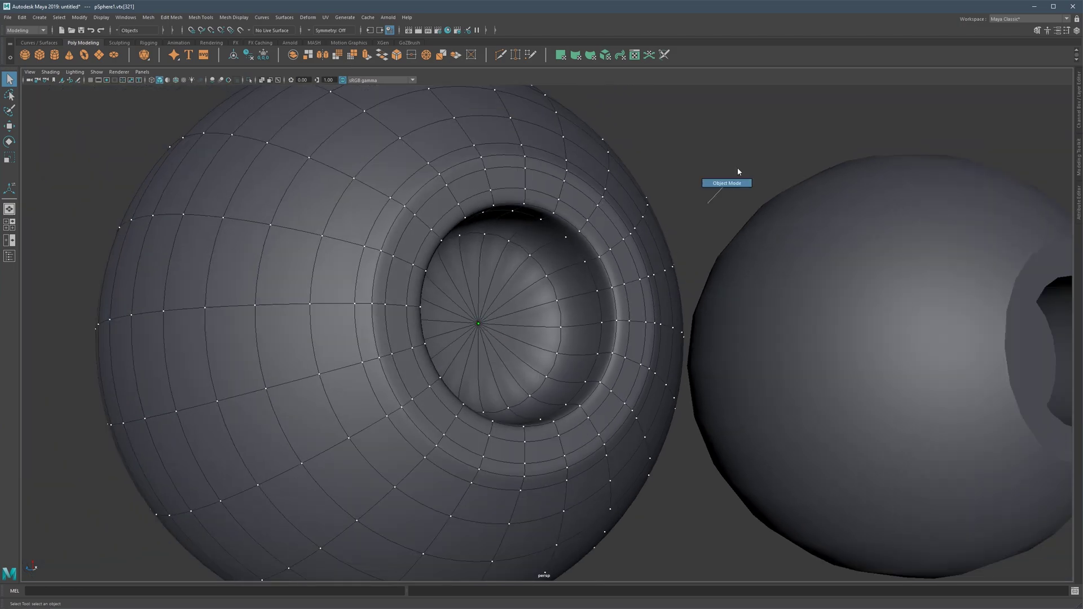
{"action": "left_click", "coordinate": [737, 168]}
{"action": "scroll", "coordinate": [586, 295], "scroll_direction": "up", "scroll_amount": 1}
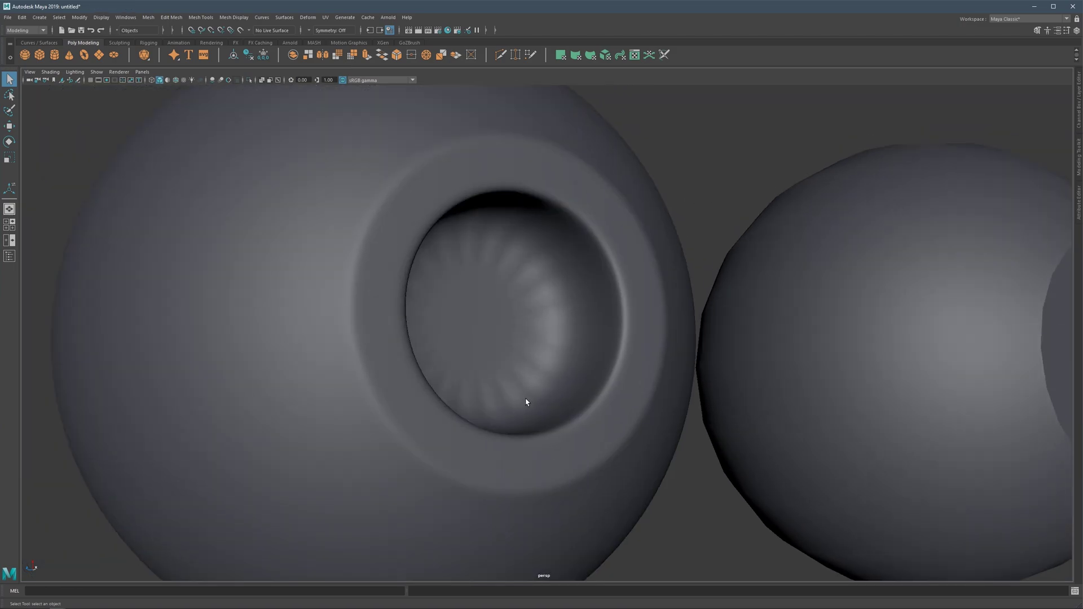
Turn off the sphere's smooth preview and select all triangular faces of the recess floor.
{"action": "left_click_drag", "start_coordinate": [526, 402], "coordinate": [485, 315], "text": "alt"}
{"action": "left_click", "coordinate": [484, 325]}
{"action": "key", "text": "1"}
{"action": "right_click_drag", "start_coordinate": [485, 315], "coordinate": [491, 344]}
{"action": "left_click", "coordinate": [522, 306]}
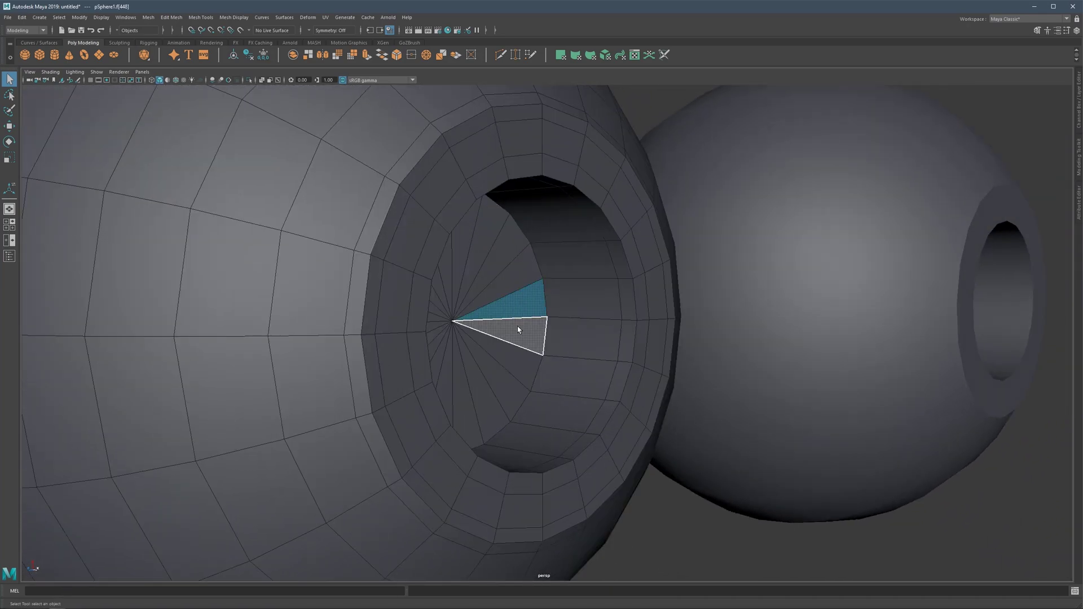
{"action": "mouse_move", "coordinate": [518, 329]}
{"action": "left_mouse_down", "text": "alt"}
{"action": "mouse_move", "coordinate": [463, 347]}
{"action": "mouse_move", "coordinate": [503, 337]}
{"action": "left_mouse_up", "text": "alt"}
{"action": "left_click_drag", "start_coordinate": [483, 297], "coordinate": [389, 366]}
{"action": "scroll", "coordinate": [457, 361], "scroll_direction": "down", "scroll_amount": 2}
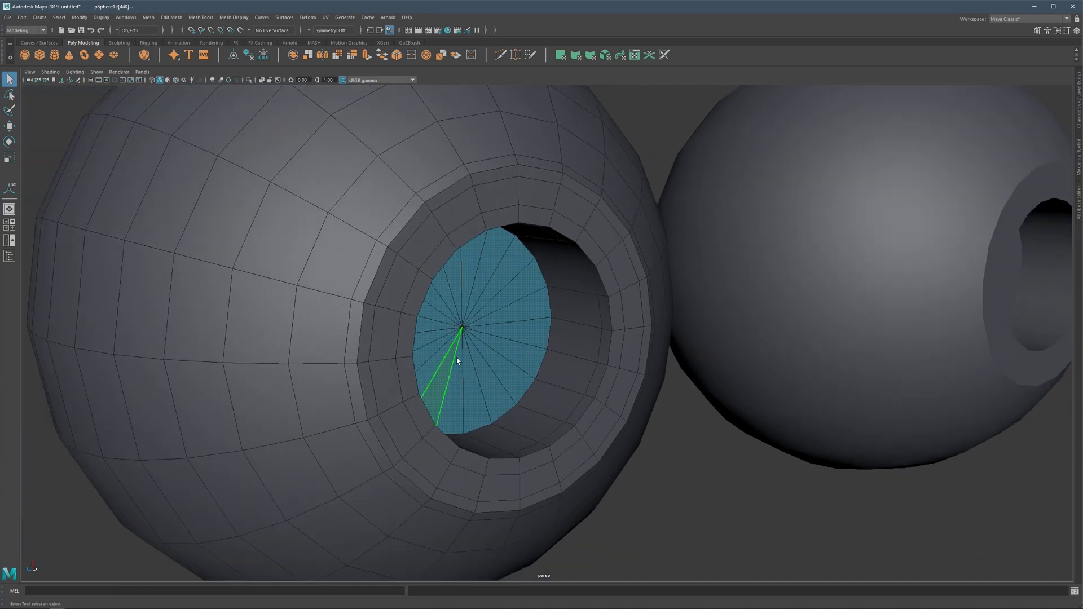
{"action": "mouse_move", "coordinate": [457, 361]}
{"action": "left_mouse_down", "text": "alt"}
{"action": "mouse_move", "coordinate": [460, 339]}
{"action": "mouse_move", "coordinate": [468, 341]}
{"action": "mouse_move", "coordinate": [451, 356]}
{"action": "left_mouse_up", "text": "alt"}
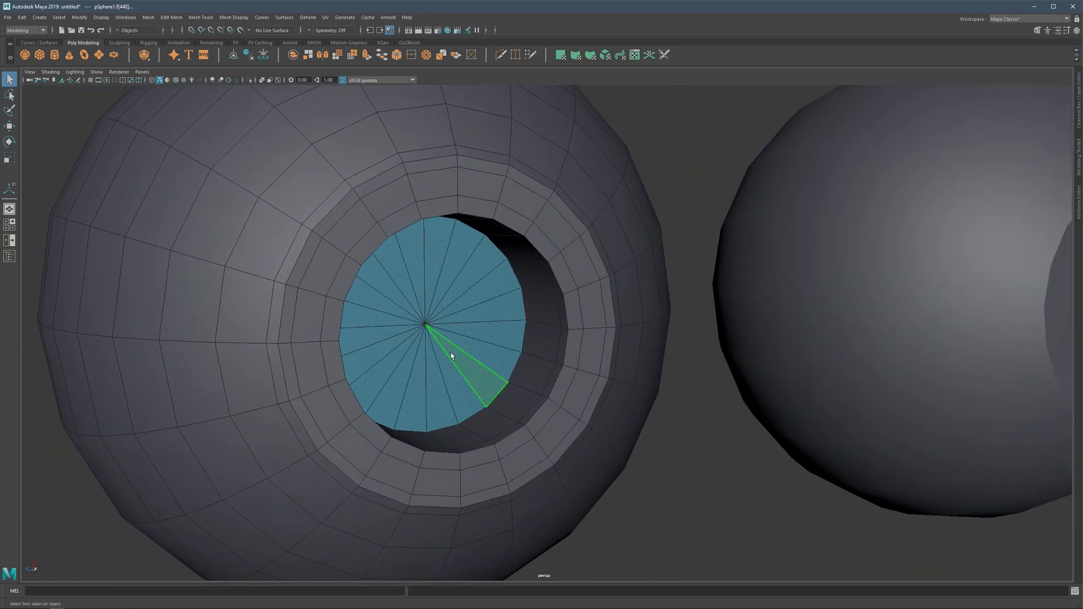
Switch to edge selection and select the whole edge loop around the recess floor.
{"action": "right_click_drag", "start_coordinate": [451, 353], "coordinate": [450, 319]}
{"action": "scroll", "coordinate": [451, 320], "scroll_direction": "up", "scroll_amount": 2}
{"action": "middle_click_drag", "start_coordinate": [460, 337], "coordinate": [450, 354], "text": "alt"}
{"action": "left_click_drag", "start_coordinate": [449, 354], "coordinate": [508, 327], "text": "alt"}
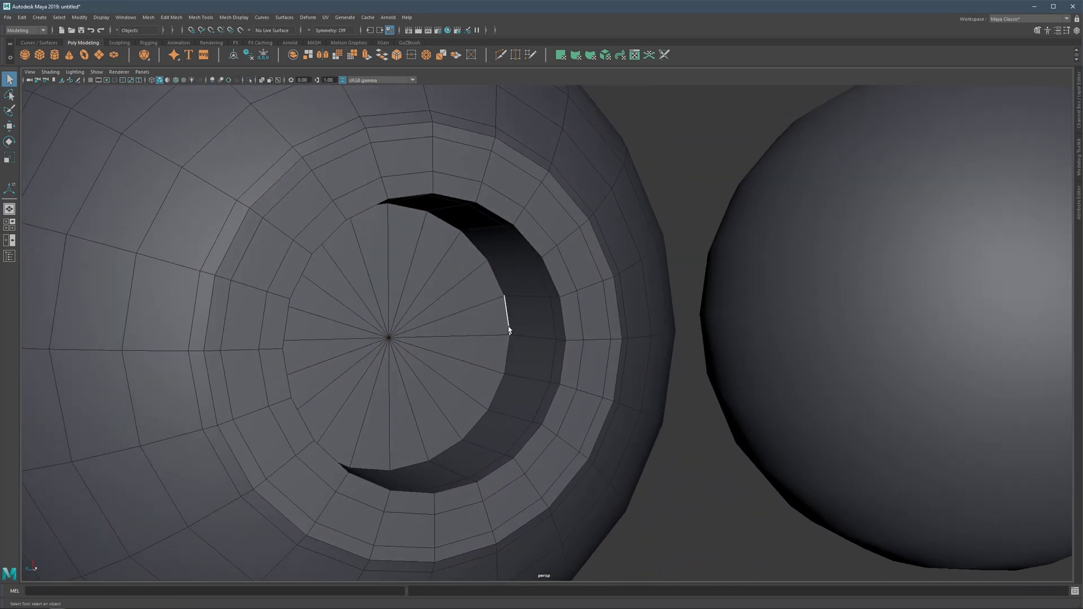
{"action": "double_click", "coordinate": [507, 327]}
{"action": "scroll", "coordinate": [495, 347], "scroll_direction": "up", "scroll_amount": 2}
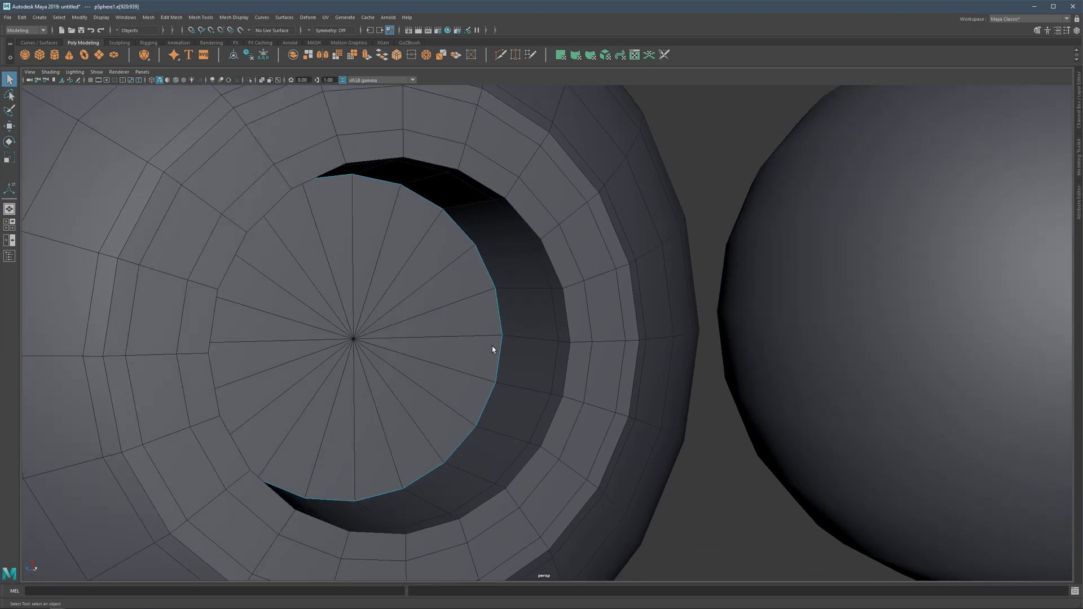
Insert an edge loop in the recess wall close to the floor and preview the sphere smoothed with nothing selected.
{"action": "right_click_drag", "start_coordinate": [500, 343], "coordinate": [518, 332], "text": "shift"}
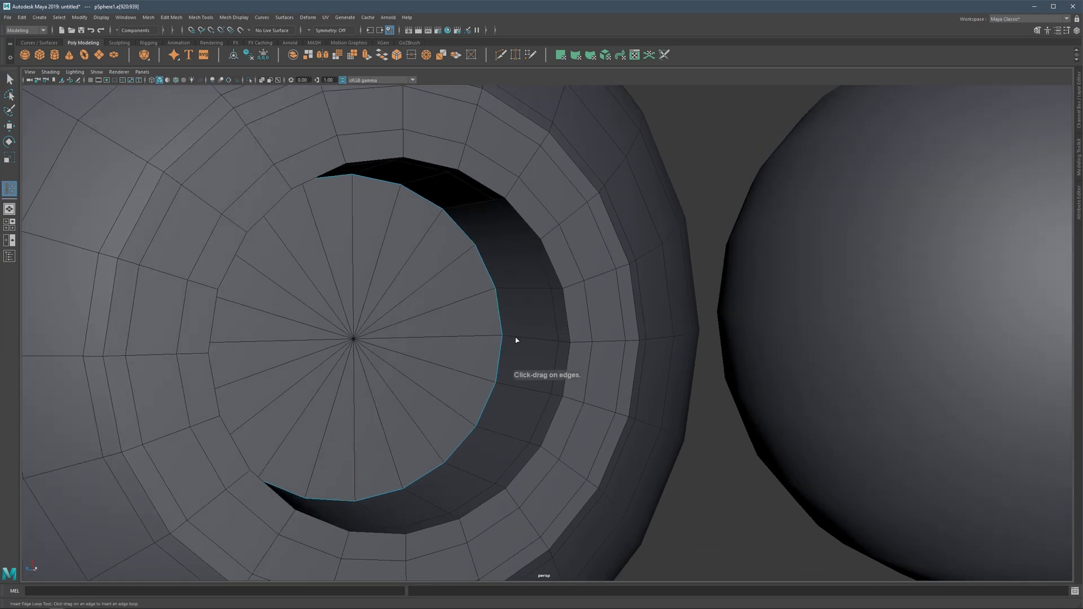
{"action": "left_click_drag", "start_coordinate": [515, 339], "coordinate": [509, 337]}
{"action": "key", "text": "3"}
{"action": "key", "text": "q"}
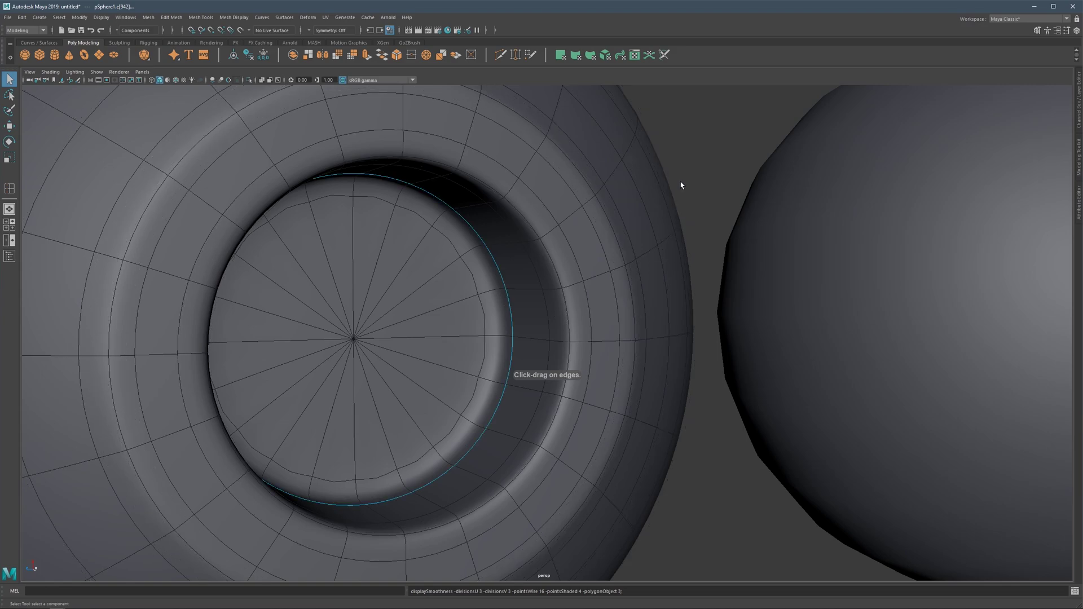
{"action": "left_click", "coordinate": [681, 183]}
{"action": "scroll", "coordinate": [677, 177], "scroll_direction": "down", "scroll_amount": 3}
{"action": "left_click_drag", "start_coordinate": [493, 261], "coordinate": [526, 259], "text": "alt"}
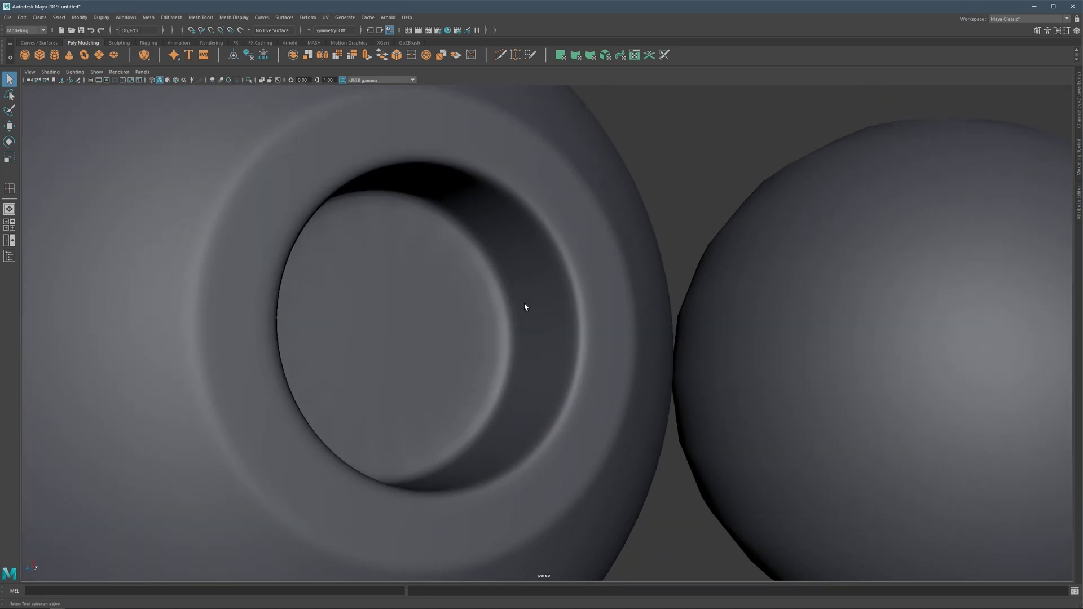
Undo the smooth preview and the edge loop inserted near the recess floor.
{"action": "key", "text": "ctrl+z"}
{"action": "key", "text": "ctrl+z"}
{"action": "key", "text": "ctrl+z"}
{"action": "key", "text": "ctrl+z"}
{"action": "key", "text": "ctrl+z"}
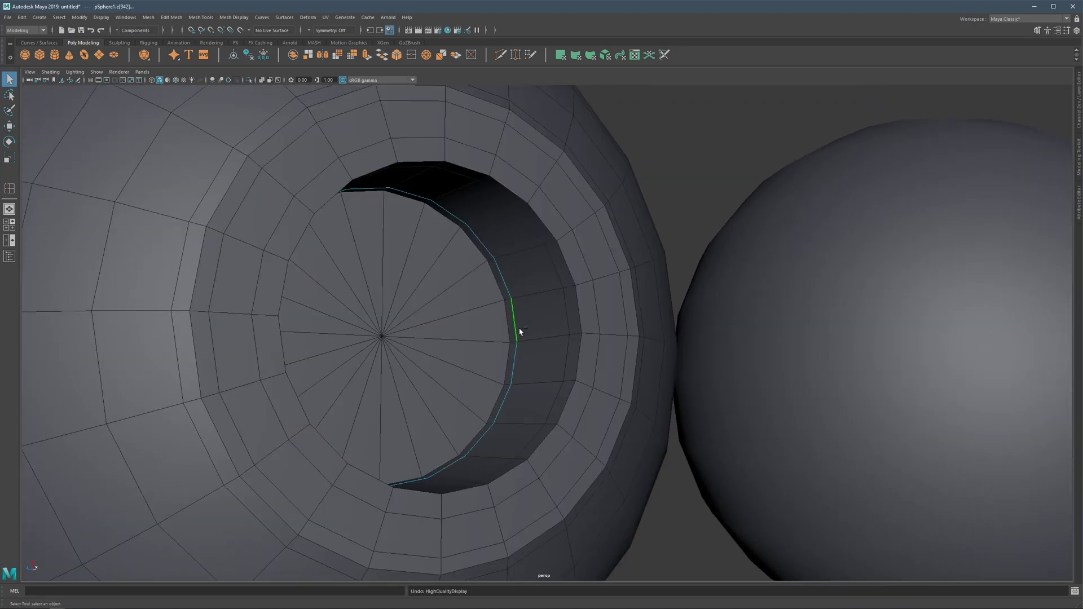
Select the edge loop around the recess floor again, and reduce the selection to one of its edges.
{"action": "scroll", "coordinate": [516, 333], "scroll_direction": "up", "scroll_amount": 3}
{"action": "left_click", "coordinate": [478, 297]}
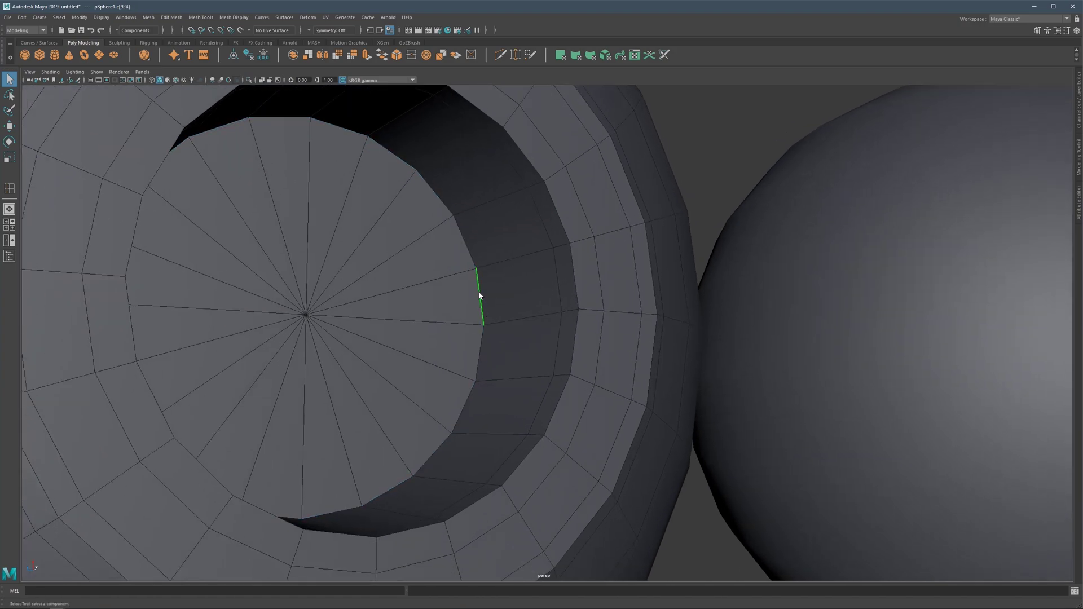
{"action": "double_click", "coordinate": [480, 295]}
{"action": "scroll", "coordinate": [480, 300], "scroll_direction": "up", "scroll_amount": 1}
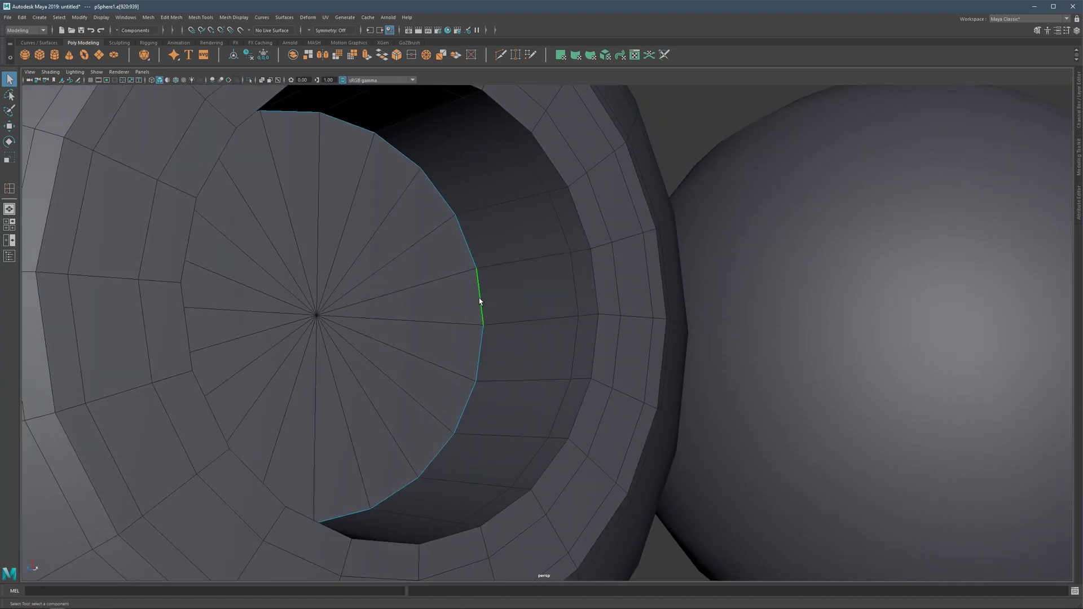
{"action": "left_click", "coordinate": [482, 293]}
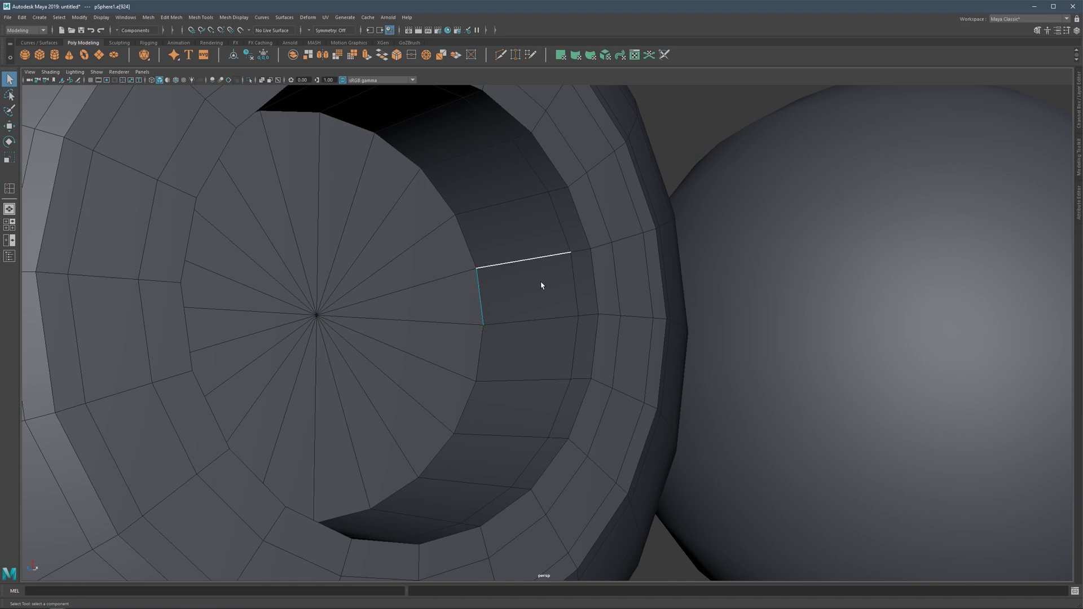
Preview the recess smoothed, select one face of its inner wall, and return to the unsmoothed display.
{"action": "key", "text": "3"}
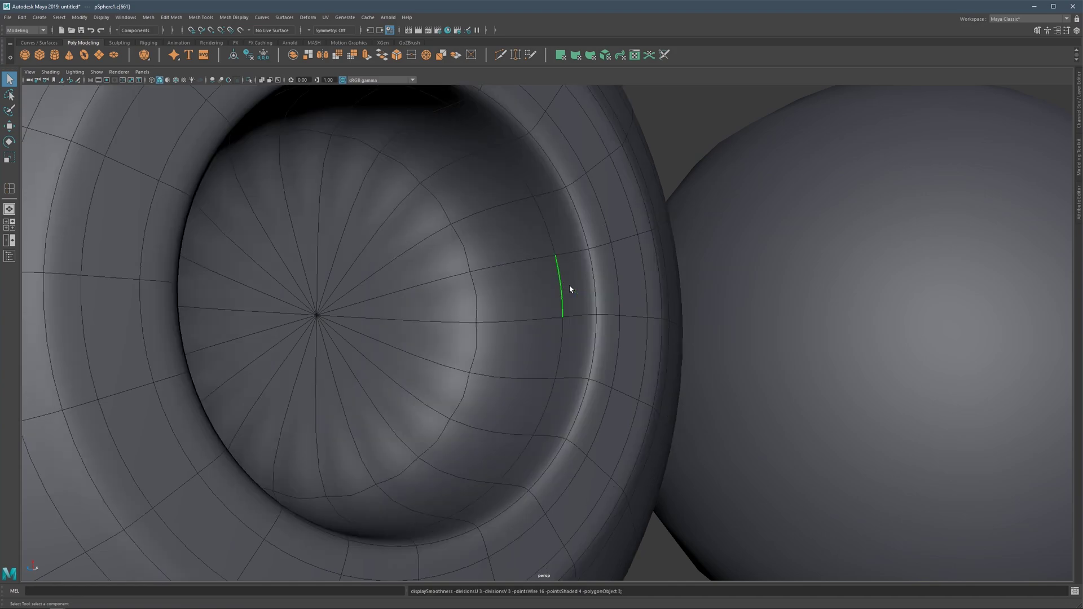
{"action": "left_click", "coordinate": [524, 304]}
{"action": "key", "text": "1"}
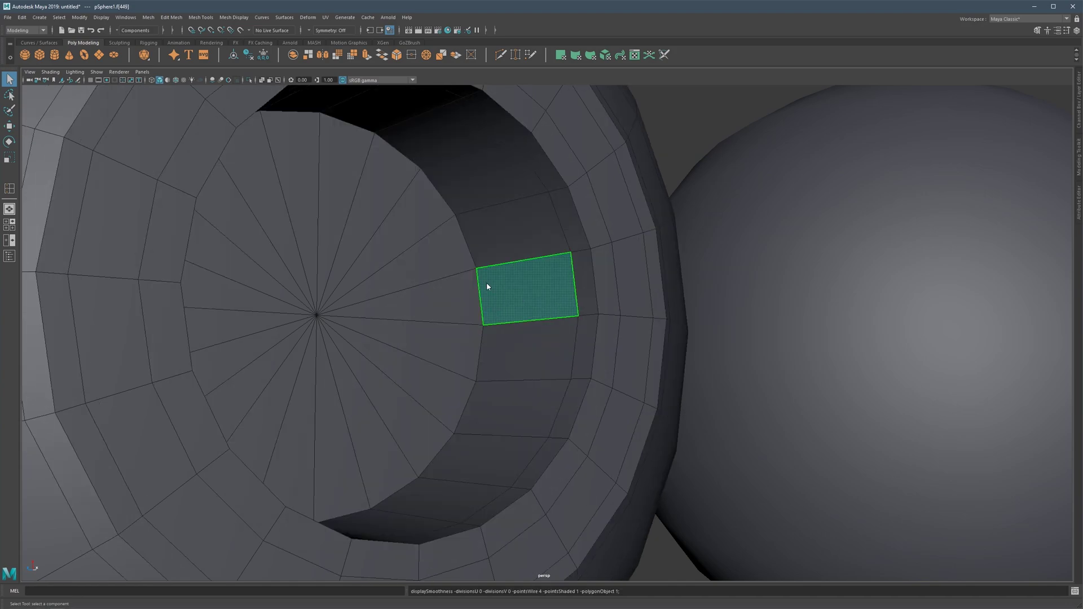
Use Insert Edge Loop again to add a supporting loop on the wall beside the recess floor, and check it smoothed in object mode.
{"action": "key", "text": "g"}
{"action": "left_click_drag", "start_coordinate": [488, 268], "coordinate": [486, 271]}
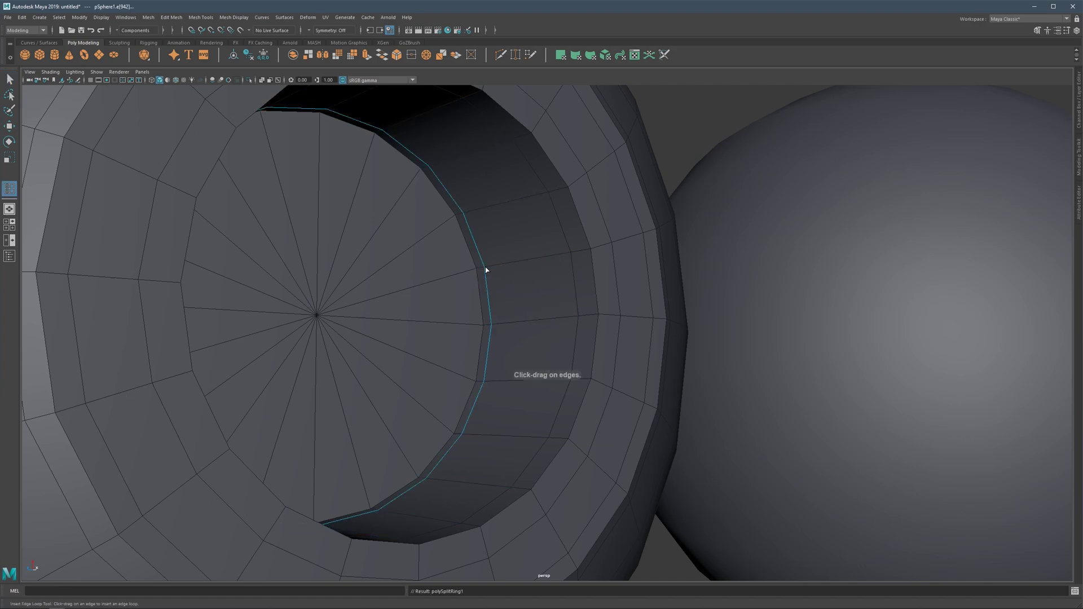
{"action": "key", "text": "3"}
{"action": "key", "text": "q"}
{"action": "right_click_drag", "start_coordinate": [637, 187], "coordinate": [687, 139]}
{"action": "left_click", "coordinate": [687, 139]}
{"action": "left_click_drag", "start_coordinate": [687, 140], "coordinate": [552, 221], "text": "alt"}
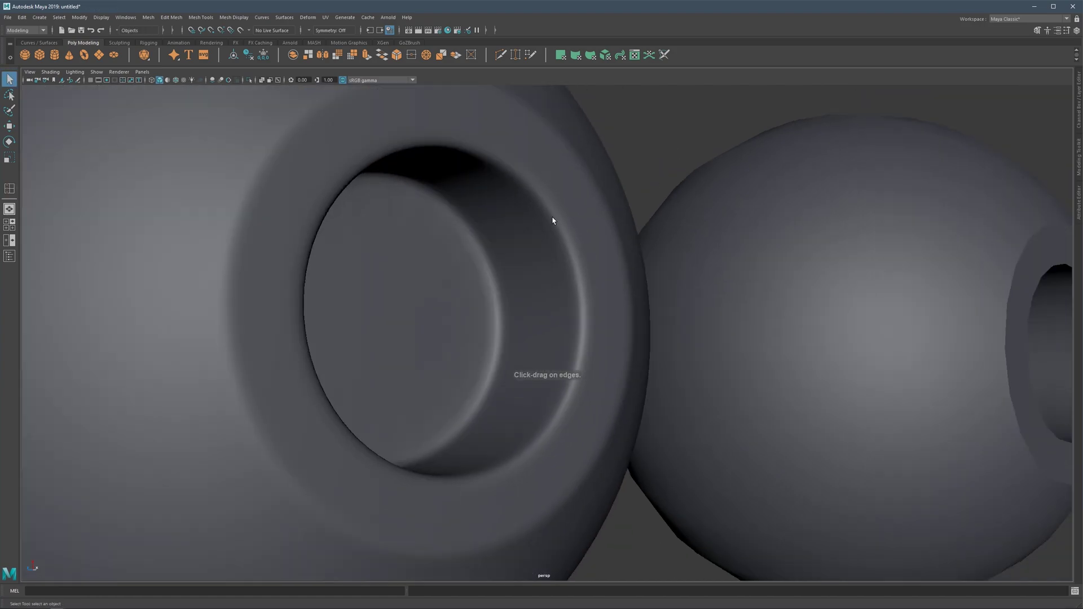
Undo the second supporting edge loop along with its smooth preview and selection changes.
{"action": "key", "text": "ctrl+z"}
{"action": "key", "text": "ctrl+z"}
{"action": "key", "text": "ctrl+z"}
{"action": "key", "text": "ctrl+z"}
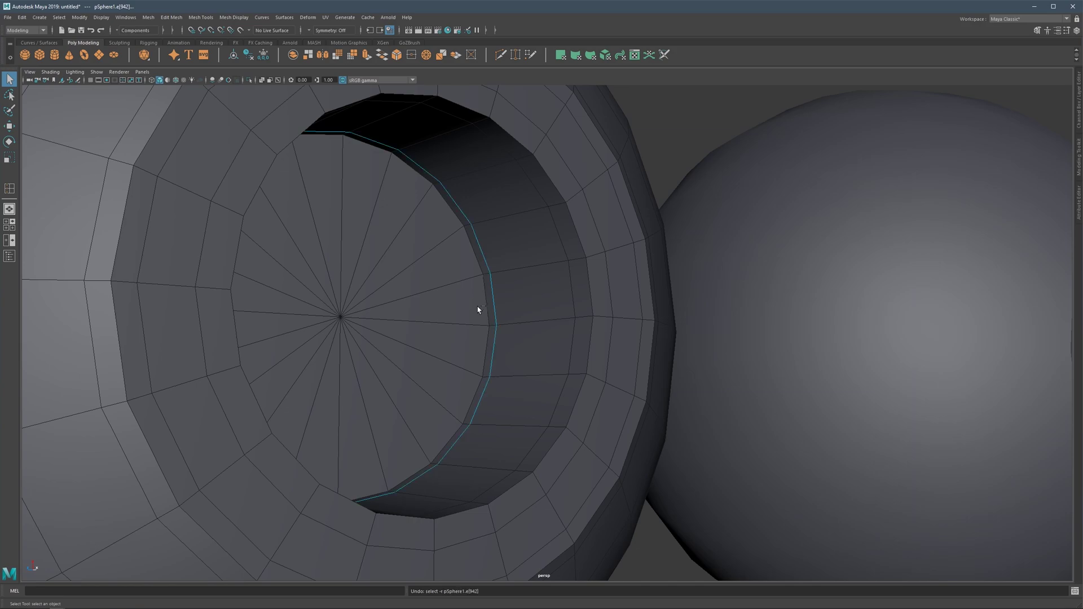
{"action": "key", "text": "ctrl+z"}
{"action": "key", "text": "ctrl+z"}
Bevel the edge loop around the recess floor with Chamfer off and a reduced Fraction.
{"action": "double_click", "coordinate": [479, 297]}
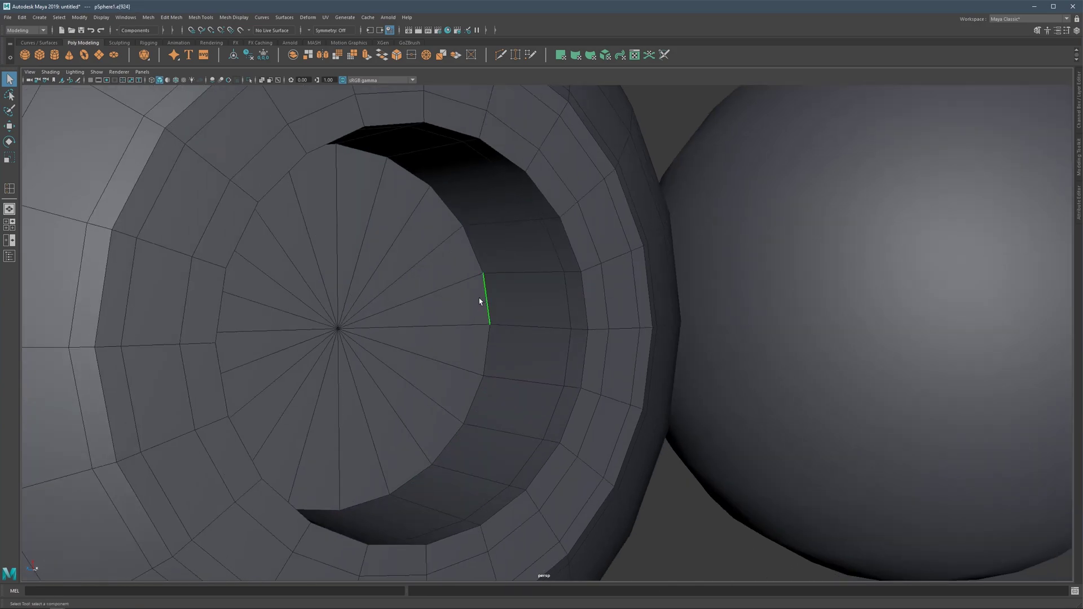
{"action": "key", "text": "ctrl+b"}
{"action": "left_click", "coordinate": [831, 210]}
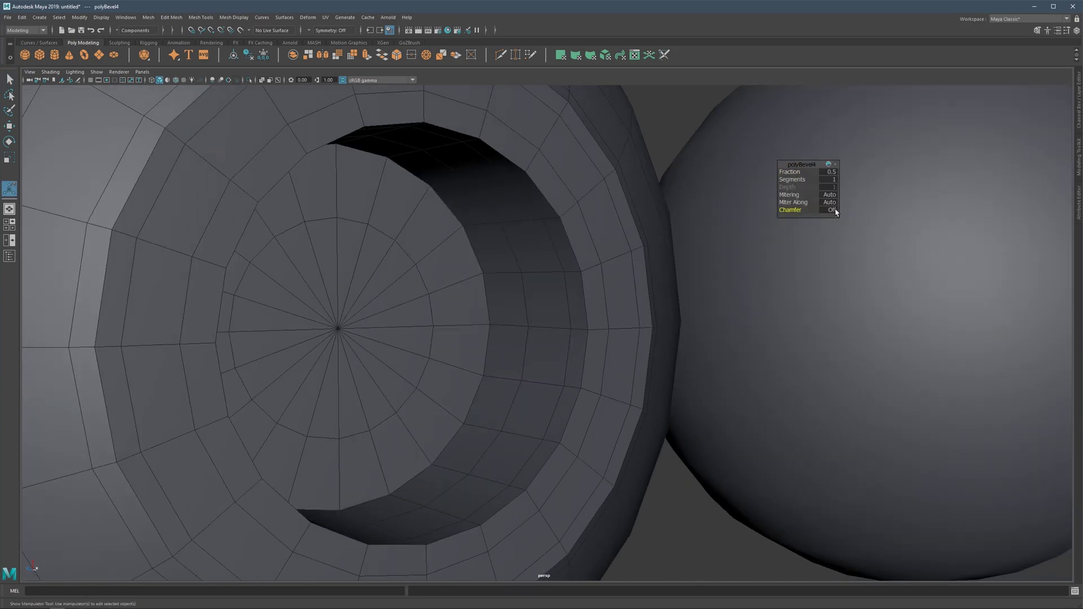
{"action": "left_click_drag", "start_coordinate": [789, 171], "coordinate": [674, 267]}
Turn on the beveled sphere's smooth preview and return to object mode with nothing selected.
{"action": "scroll", "coordinate": [482, 316], "scroll_direction": "down", "scroll_amount": 3}
{"action": "key", "text": "3"}
{"action": "key", "text": "q"}
{"action": "key", "text": "F8"}
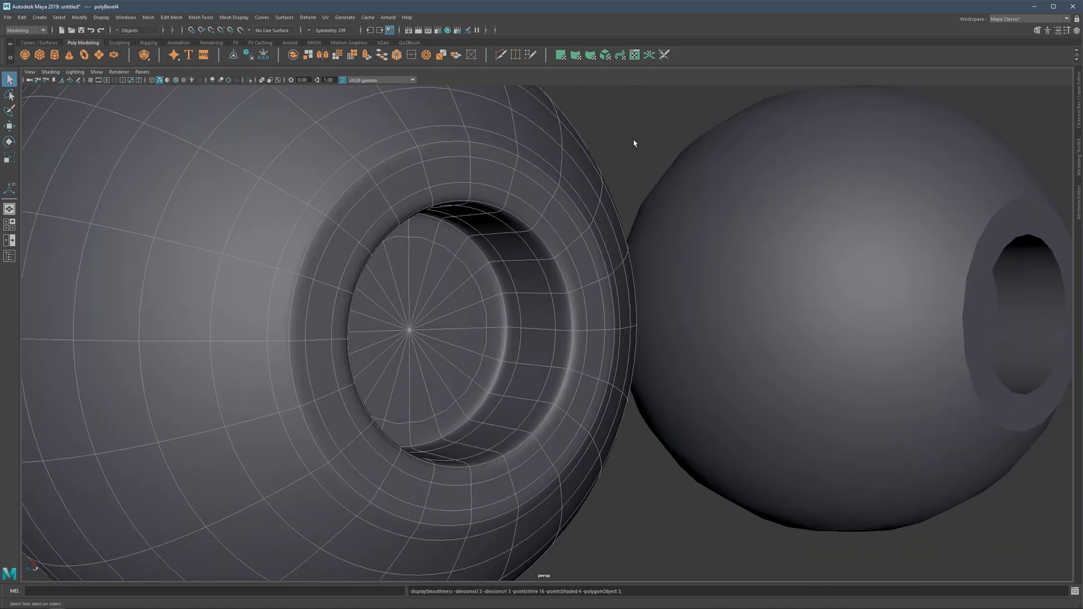
{"action": "left_click", "coordinate": [634, 142]}
{"action": "scroll", "coordinate": [555, 236], "scroll_direction": "down", "scroll_amount": 3}
{"action": "left_click_drag", "start_coordinate": [556, 237], "coordinate": [533, 243], "text": "alt"}
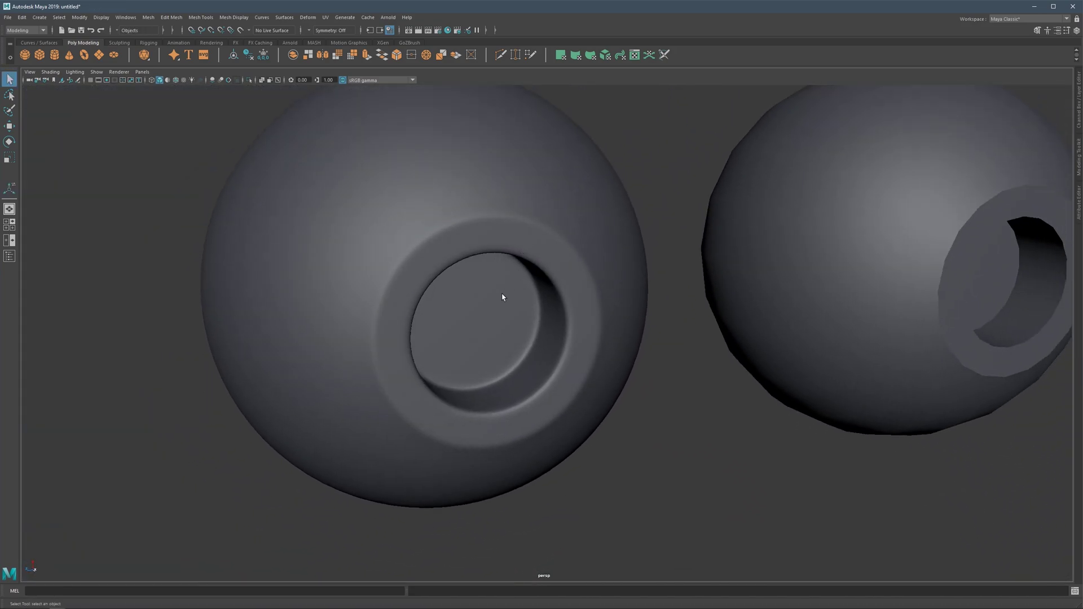
Compare the beveled recess with smooth preview off and on in component selection mode.
{"action": "scroll", "coordinate": [502, 297], "scroll_direction": "up", "scroll_amount": 3}
{"action": "left_click", "coordinate": [470, 318]}
{"action": "key", "text": "1"}
{"action": "left_click_drag", "start_coordinate": [450, 328], "coordinate": [448, 278], "text": "alt"}
{"action": "right_click_drag", "start_coordinate": [448, 278], "coordinate": [474, 299]}
{"action": "scroll", "coordinate": [475, 302], "scroll_direction": "down", "scroll_amount": 2}
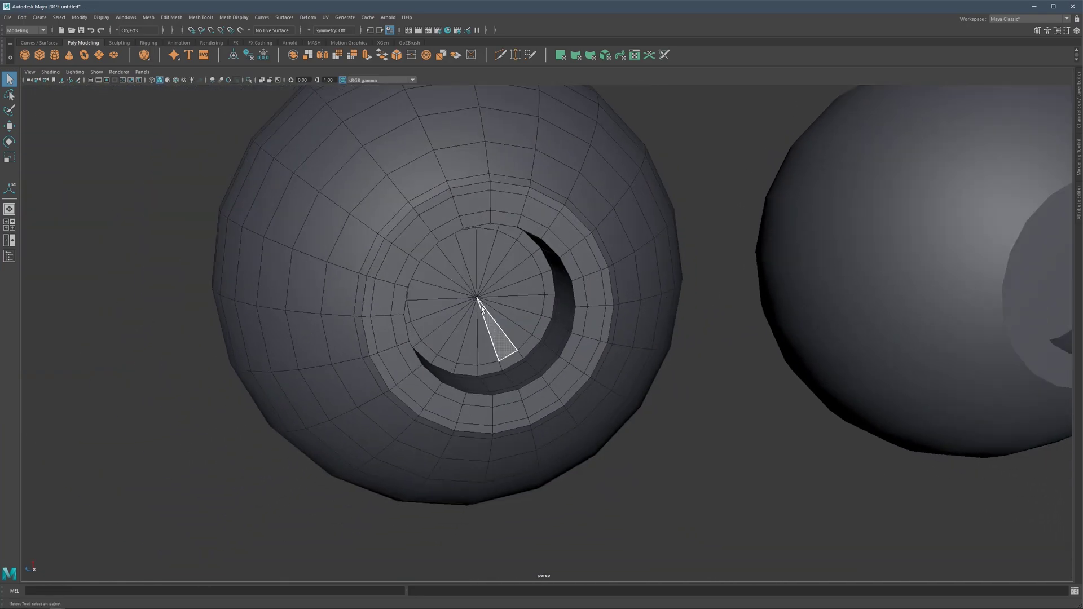
{"action": "key", "text": "3"}
{"action": "left_click_drag", "start_coordinate": [468, 318], "coordinate": [506, 296], "text": "alt"}
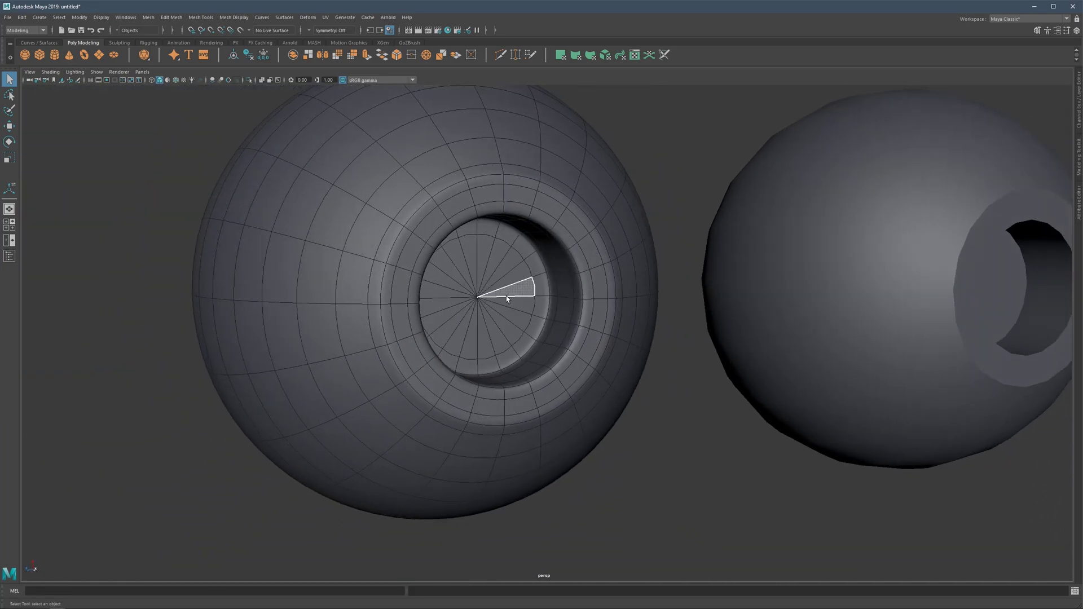
Select the second sphere and examine the quad-grid floor of its recess from several angles.
{"action": "scroll", "coordinate": [507, 316], "scroll_direction": "down", "scroll_amount": 2}
{"action": "middle_click_drag", "start_coordinate": [682, 336], "coordinate": [496, 329], "text": "alt"}
{"action": "left_click", "coordinate": [492, 283]}
{"action": "scroll", "coordinate": [502, 290], "scroll_direction": "up", "scroll_amount": 3}
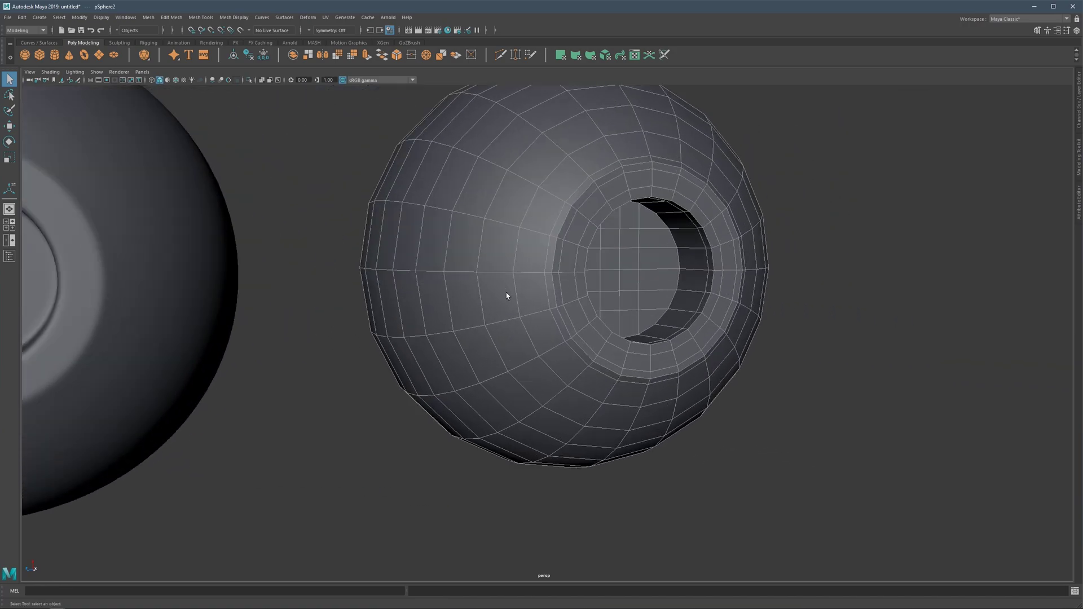
{"action": "middle_click_drag", "start_coordinate": [526, 289], "coordinate": [477, 300], "text": "alt"}
{"action": "left_click_drag", "start_coordinate": [476, 300], "coordinate": [462, 275], "text": "alt"}
{"action": "scroll", "coordinate": [460, 283], "scroll_direction": "down", "scroll_amount": 3}
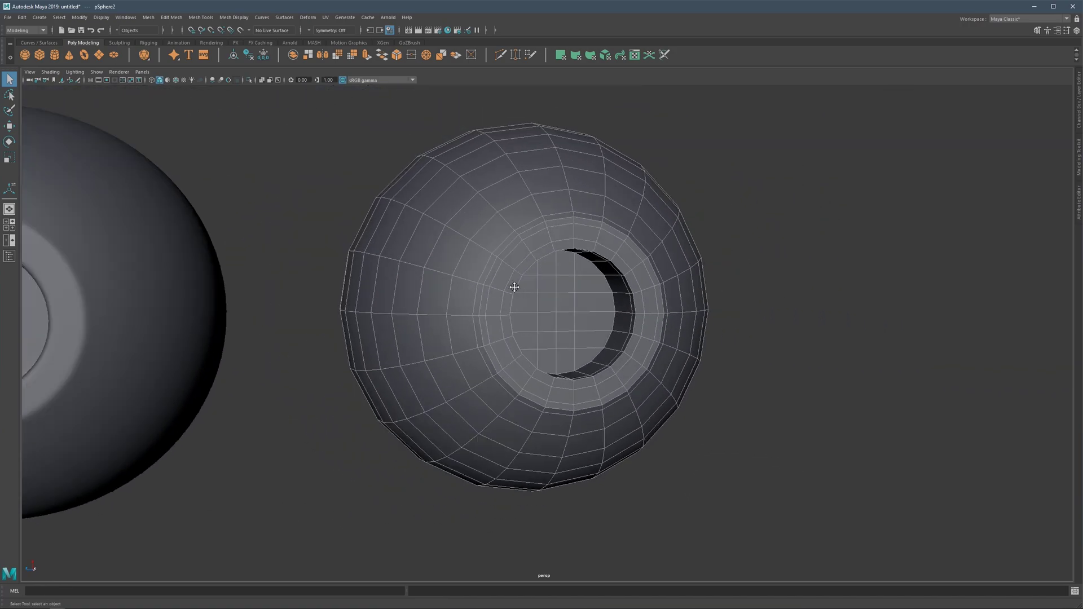
{"action": "scroll", "coordinate": [515, 286], "scroll_direction": "up", "scroll_amount": 3}
{"action": "middle_click_drag", "start_coordinate": [516, 287], "coordinate": [460, 284], "text": "alt"}
{"action": "left_click_drag", "start_coordinate": [460, 283], "coordinate": [494, 304], "text": "alt"}
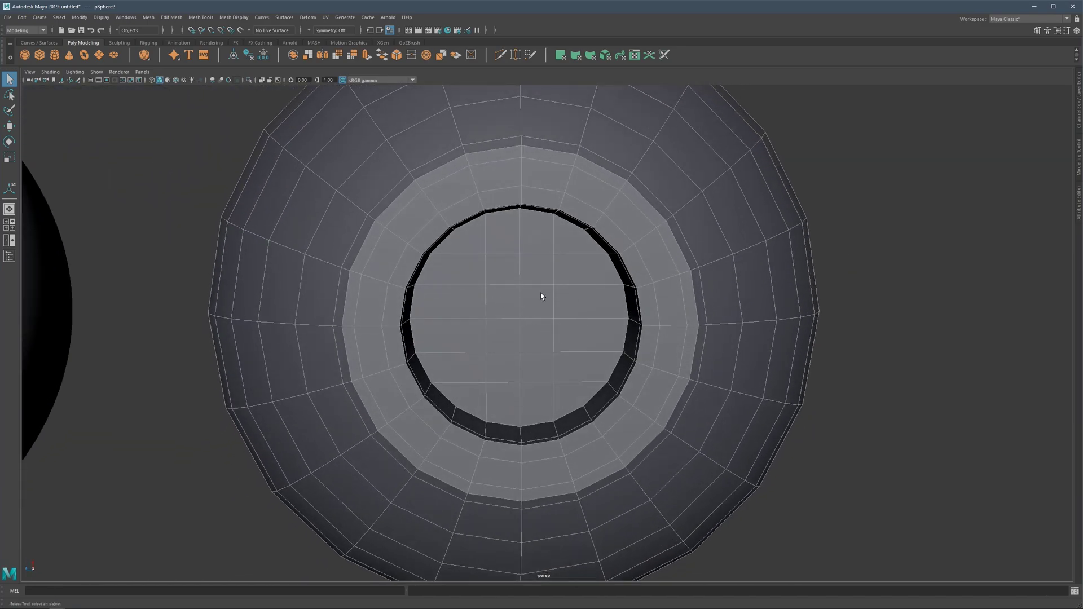
{"action": "left_click_drag", "start_coordinate": [496, 342], "coordinate": [472, 340], "text": "alt"}
{"action": "right_click_drag", "start_coordinate": [471, 340], "coordinate": [516, 355], "text": "alt"}
{"action": "middle_click_drag", "start_coordinate": [515, 355], "coordinate": [506, 350], "text": "alt"}
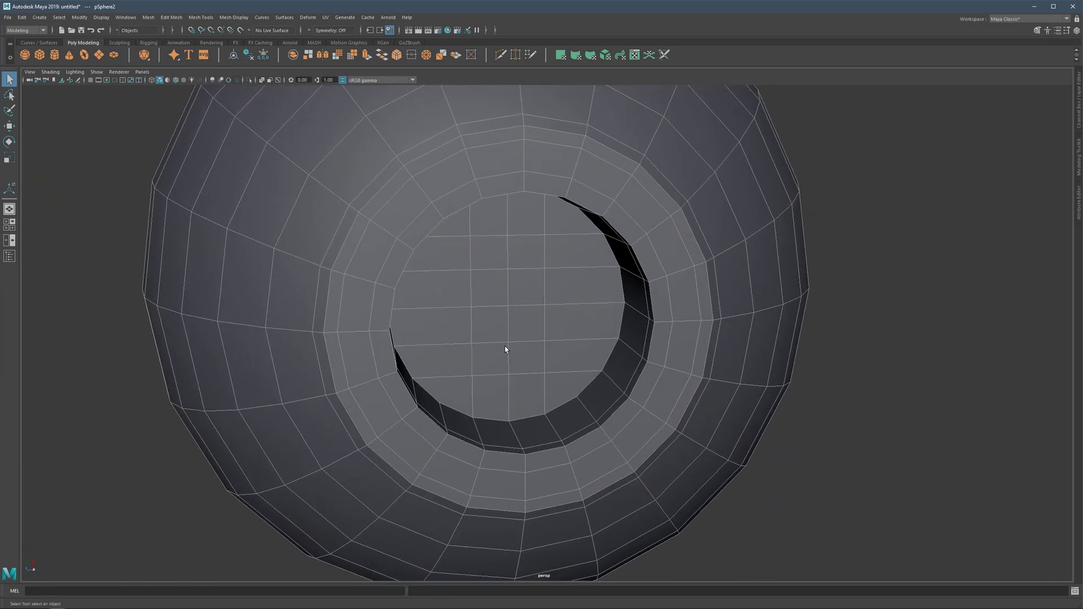
{"action": "left_click_drag", "start_coordinate": [506, 351], "coordinate": [502, 334], "text": "alt"}
Preview the second sphere smoothed in object mode with nothing selected.
{"action": "key", "text": "3"}
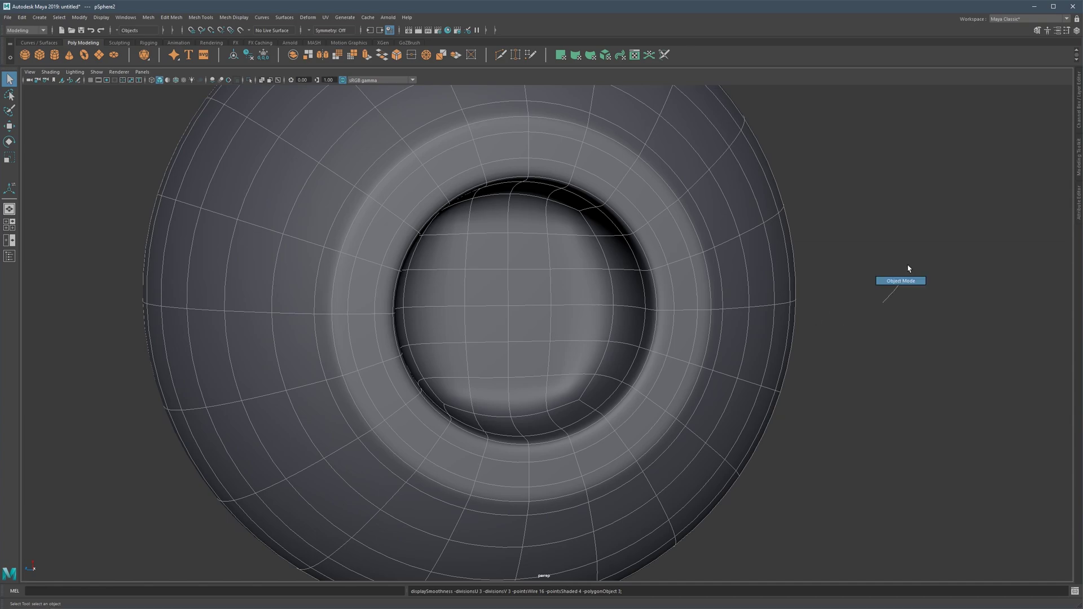
{"action": "left_click", "coordinate": [790, 266]}
{"action": "left_click_drag", "start_coordinate": [790, 266], "coordinate": [658, 268], "text": "alt"}
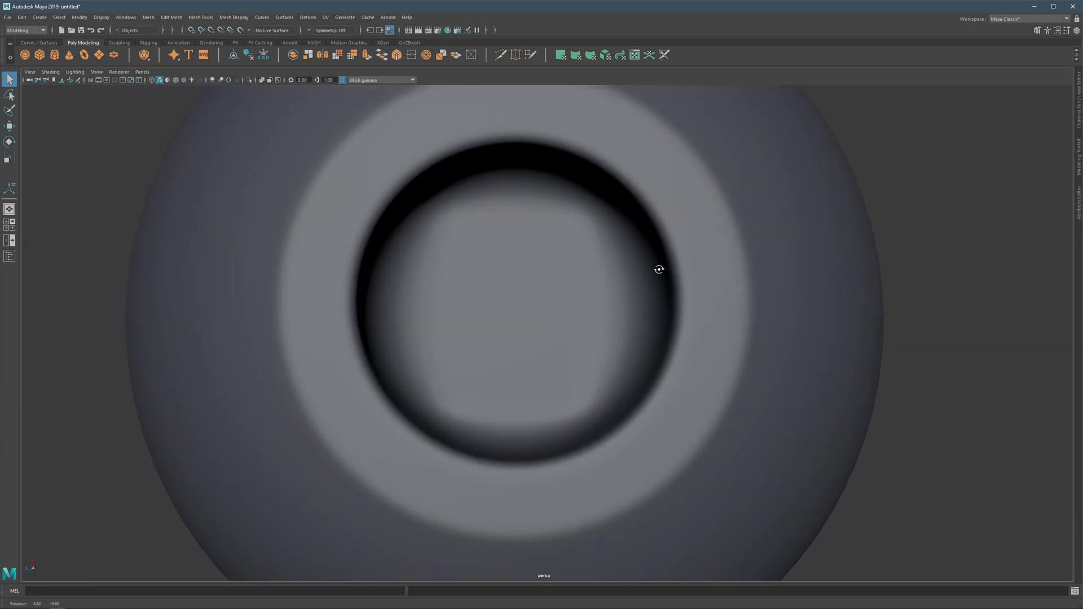
Show the second sphere unsmoothed, select a vertex on the recess floor's rim, and compare it with smooth preview on and off.
{"action": "left_click", "coordinate": [556, 283]}
{"action": "key", "text": "1"}
{"action": "left_click_drag", "start_coordinate": [585, 309], "coordinate": [592, 331], "text": "alt"}
{"action": "right_click_drag", "start_coordinate": [592, 331], "coordinate": [529, 319]}
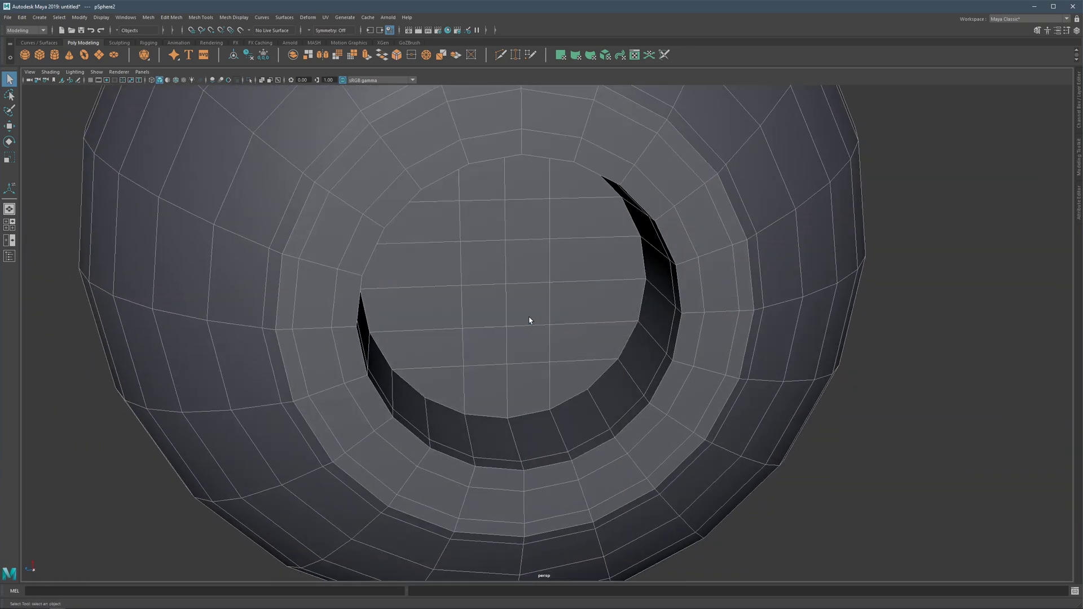
{"action": "left_click", "coordinate": [587, 390]}
{"action": "left_click_drag", "start_coordinate": [550, 393], "coordinate": [614, 399], "text": "alt"}
{"action": "key", "text": "3"}
{"action": "key", "text": "1"}
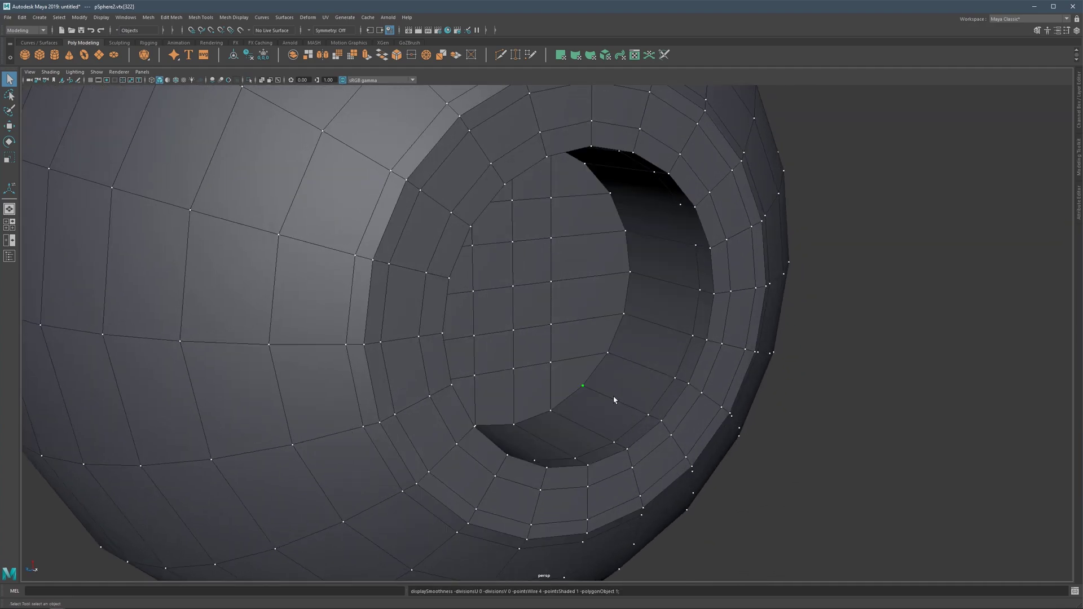
Select the complete ring of edges where the grid floor meets the recess wall on the second sphere.
{"action": "right_click_drag", "start_coordinate": [614, 399], "coordinate": [643, 401], "text": "alt"}
{"action": "middle_click_drag", "start_coordinate": [643, 401], "coordinate": [538, 338], "text": "alt"}
{"action": "right_click_drag", "start_coordinate": [538, 339], "coordinate": [570, 343], "text": "alt"}
{"action": "left_click_drag", "start_coordinate": [570, 344], "coordinate": [548, 384], "text": "alt"}
{"action": "key", "text": "3"}
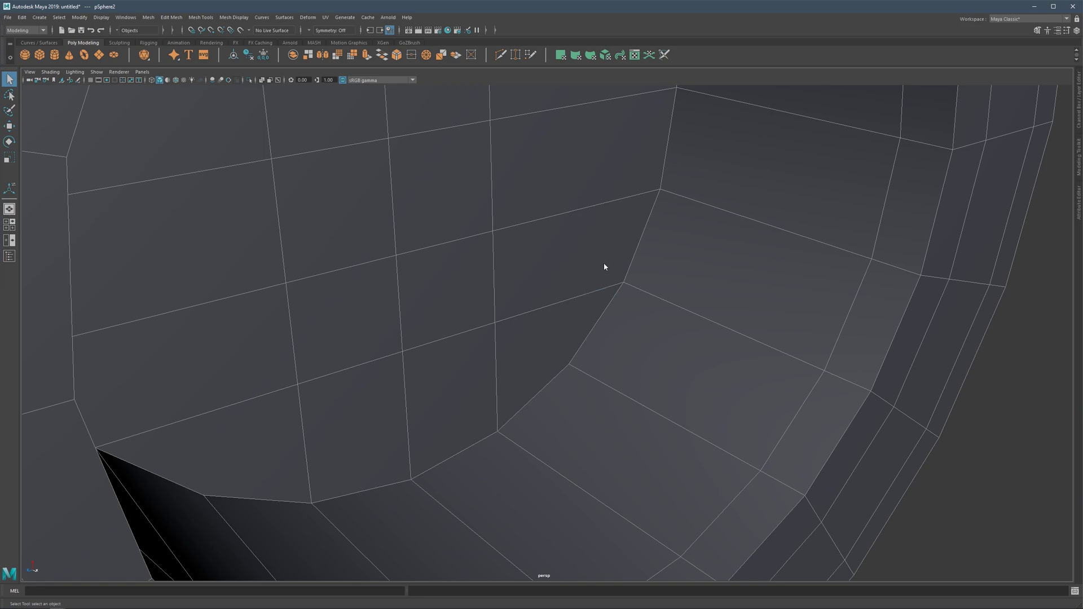
{"action": "right_click_drag", "start_coordinate": [604, 264], "coordinate": [604, 226]}
{"action": "double_click", "coordinate": [606, 314]}
{"action": "double_click", "coordinate": [556, 376], "text": "shift"}
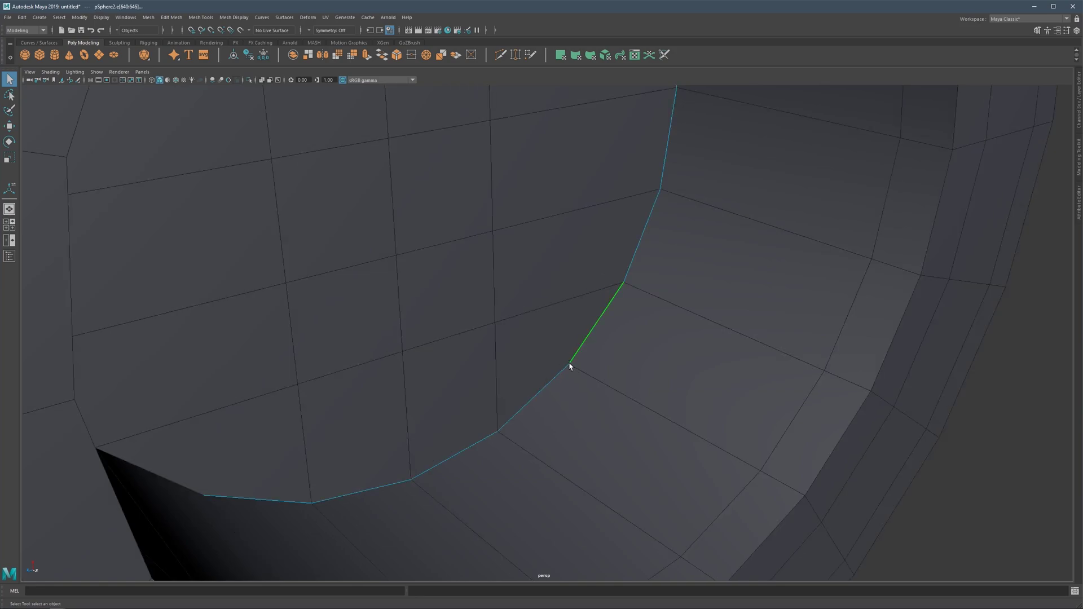
{"action": "scroll", "coordinate": [527, 377], "scroll_direction": "down", "scroll_amount": 3}
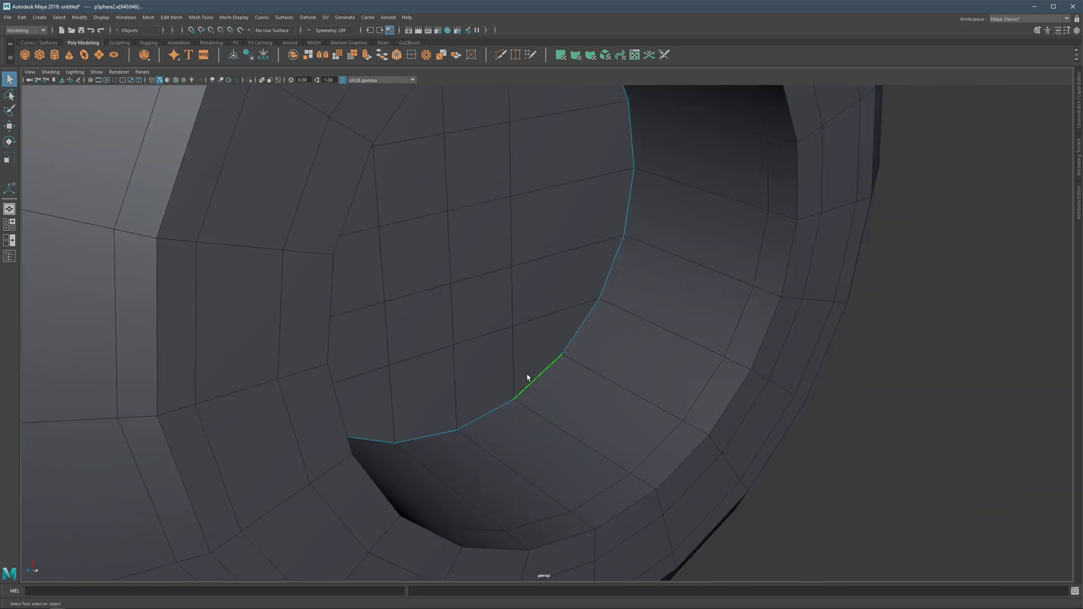
{"action": "left_click_drag", "start_coordinate": [527, 378], "coordinate": [479, 310], "text": "alt"}
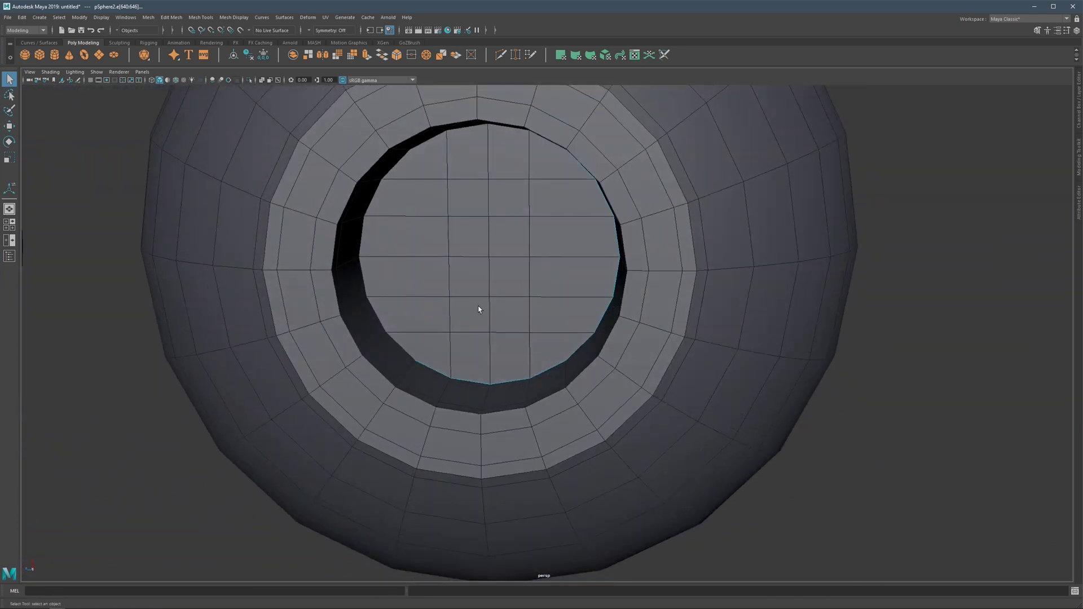
{"action": "double_click", "coordinate": [393, 342], "text": "shift"}
{"action": "left_click_drag", "start_coordinate": [439, 170], "coordinate": [429, 144], "text": "alt"}
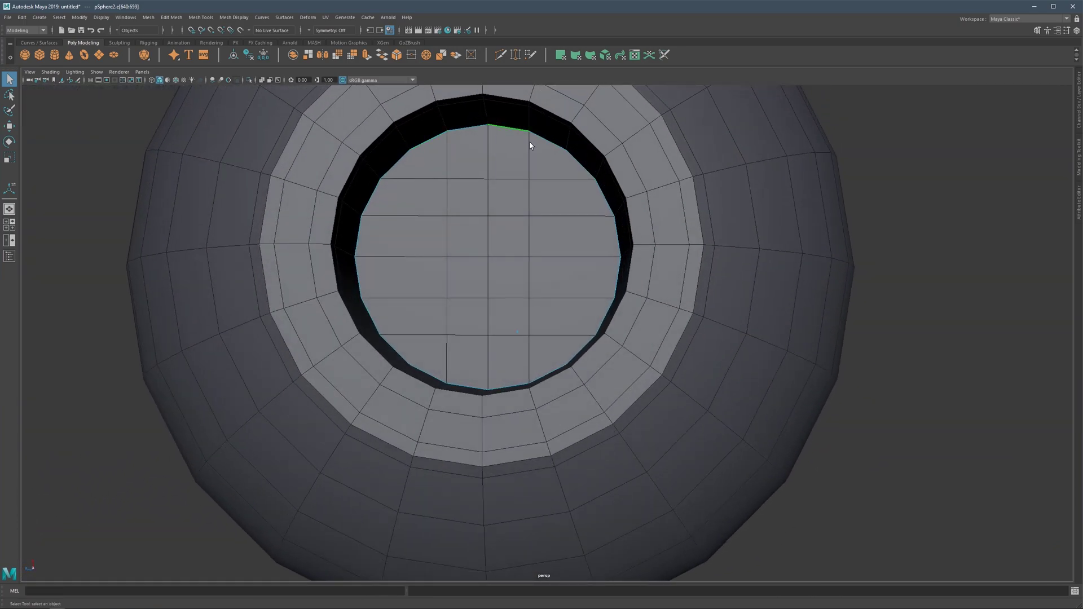
Bevel the selected ring of edges with Chamfer off and a Fraction of about 0.353.
{"action": "left_click_drag", "start_coordinate": [529, 145], "coordinate": [602, 293], "text": "alt"}
{"action": "key", "text": "ctrl+b"}
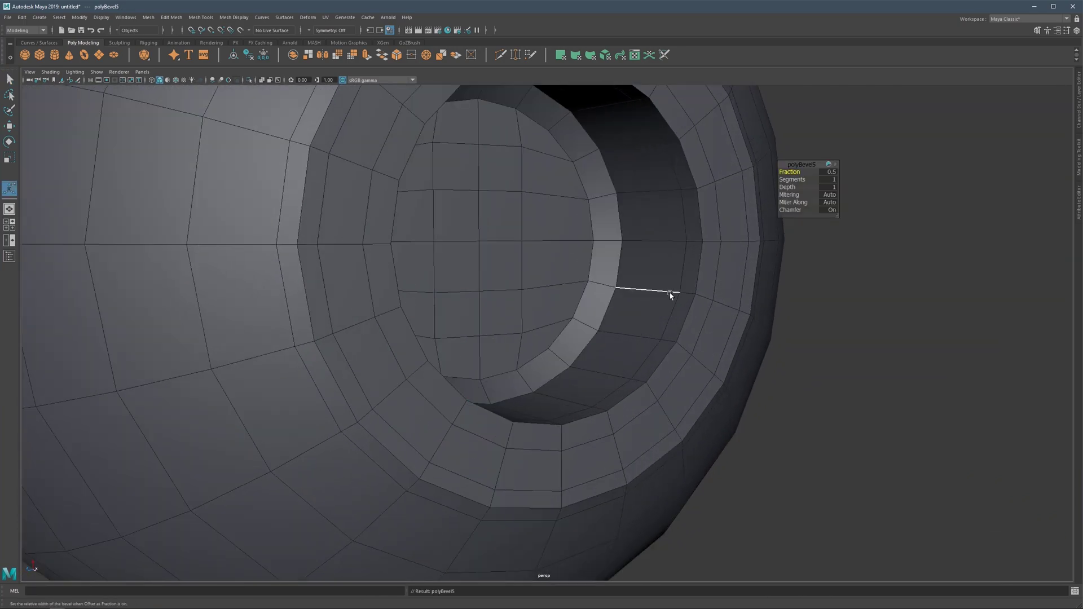
{"action": "left_click", "coordinate": [832, 209]}
{"action": "left_click_drag", "start_coordinate": [769, 180], "coordinate": [722, 200]}
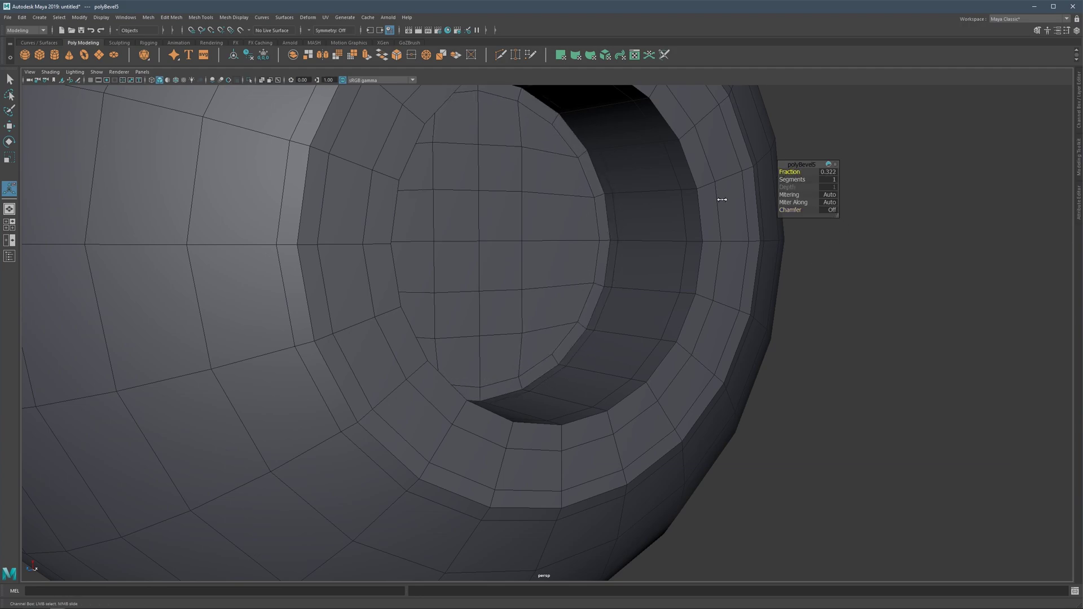
Turn on the second sphere's smooth preview and return to object mode with nothing selected.
{"action": "scroll", "coordinate": [616, 280], "scroll_direction": "down", "scroll_amount": 3}
{"action": "left_click_drag", "start_coordinate": [603, 289], "coordinate": [579, 299], "text": "alt"}
{"action": "key", "text": "3"}
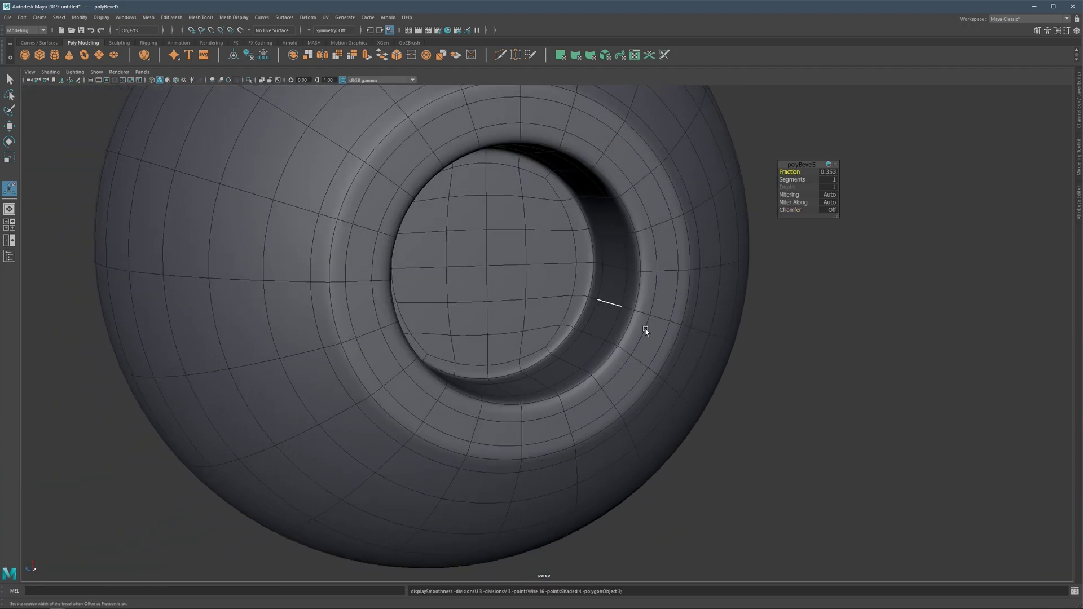
{"action": "key", "text": "q"}
{"action": "right_click_drag", "start_coordinate": [783, 372], "coordinate": [812, 344]}
{"action": "left_click", "coordinate": [812, 345]}
Compare the smoothed recesses of both spheres side by side.
{"action": "scroll", "coordinate": [634, 259], "scroll_direction": "down", "scroll_amount": 5}
{"action": "left_click_drag", "start_coordinate": [635, 259], "coordinate": [634, 297], "text": "alt"}
{"action": "right_click_drag", "start_coordinate": [635, 295], "coordinate": [655, 298], "text": "alt"}
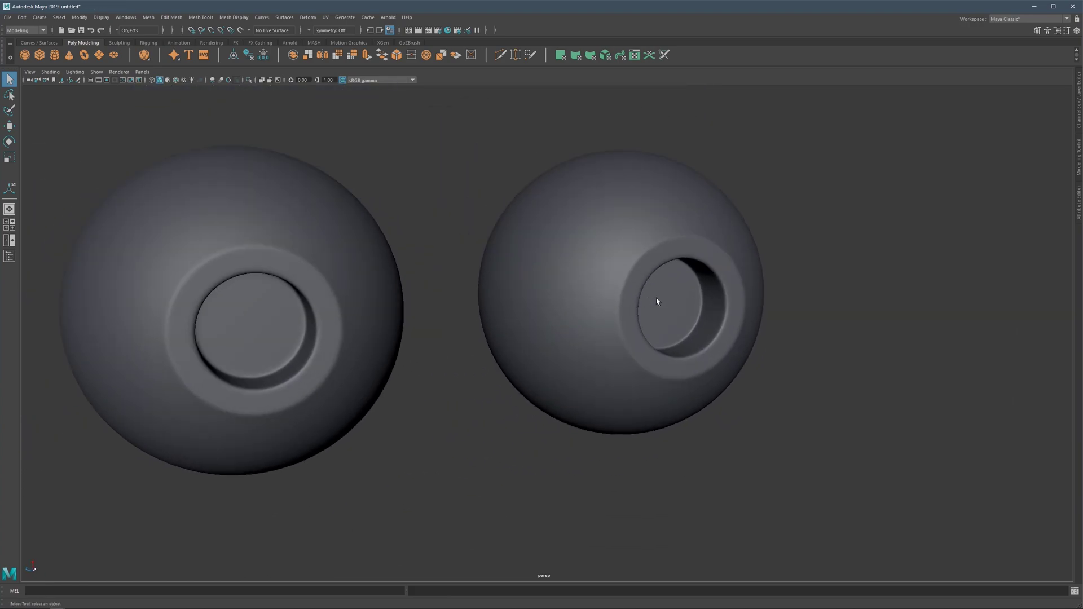
{"action": "middle_click_drag", "start_coordinate": [655, 298], "coordinate": [654, 287], "text": "alt"}
{"action": "scroll", "coordinate": [645, 314], "scroll_direction": "down", "scroll_amount": 2}
{"action": "left_click_drag", "start_coordinate": [607, 319], "coordinate": [644, 323], "text": "alt"}
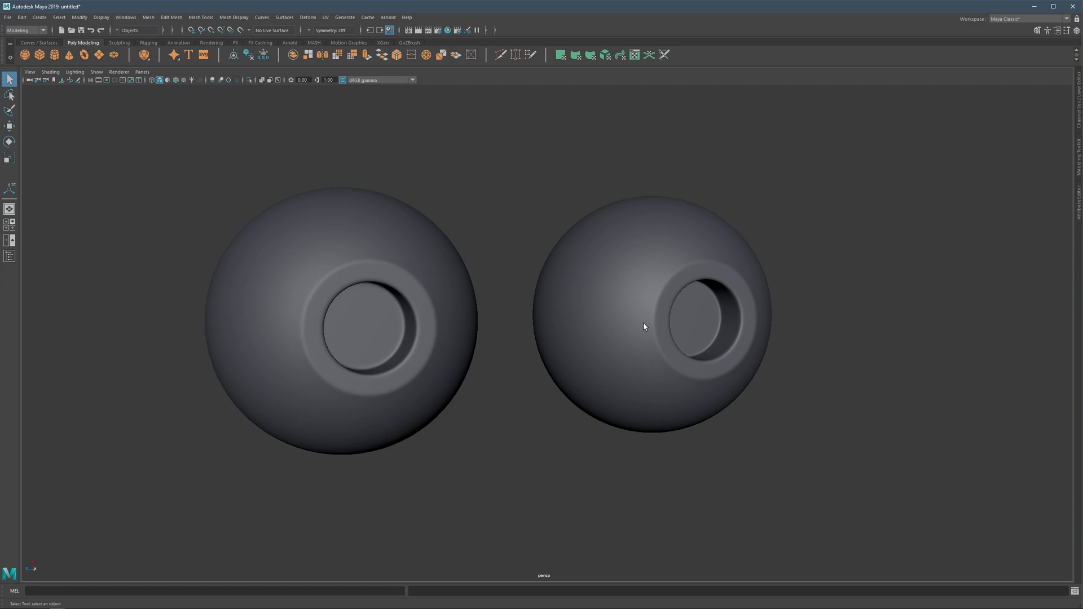
{"action": "left_click_drag", "start_coordinate": [614, 317], "coordinate": [615, 318], "text": "alt"}
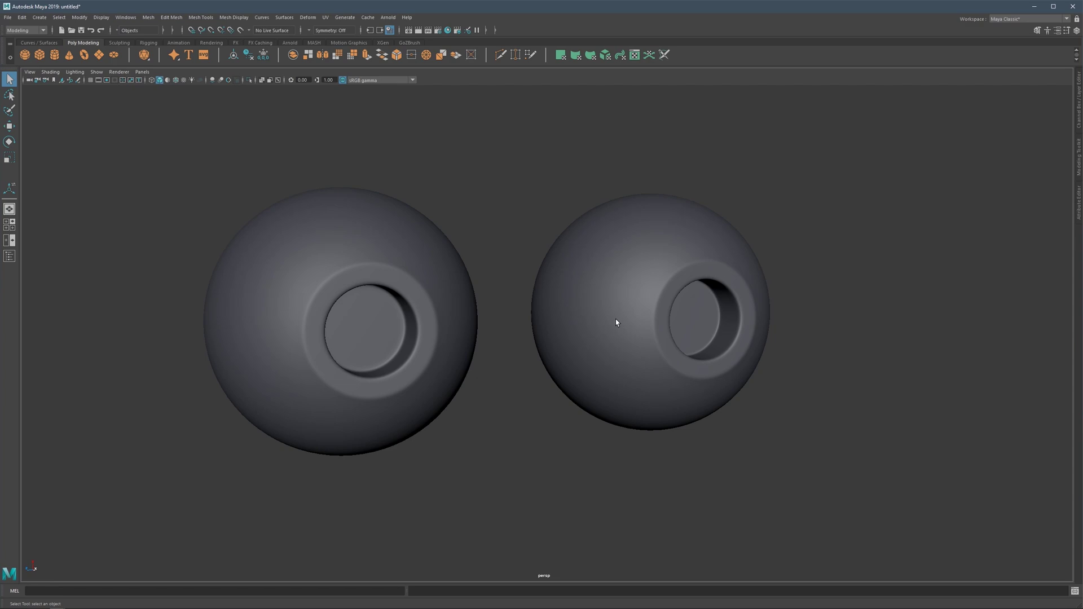
{"action": "left_click_drag", "start_coordinate": [616, 319], "coordinate": [621, 321], "text": "alt"}
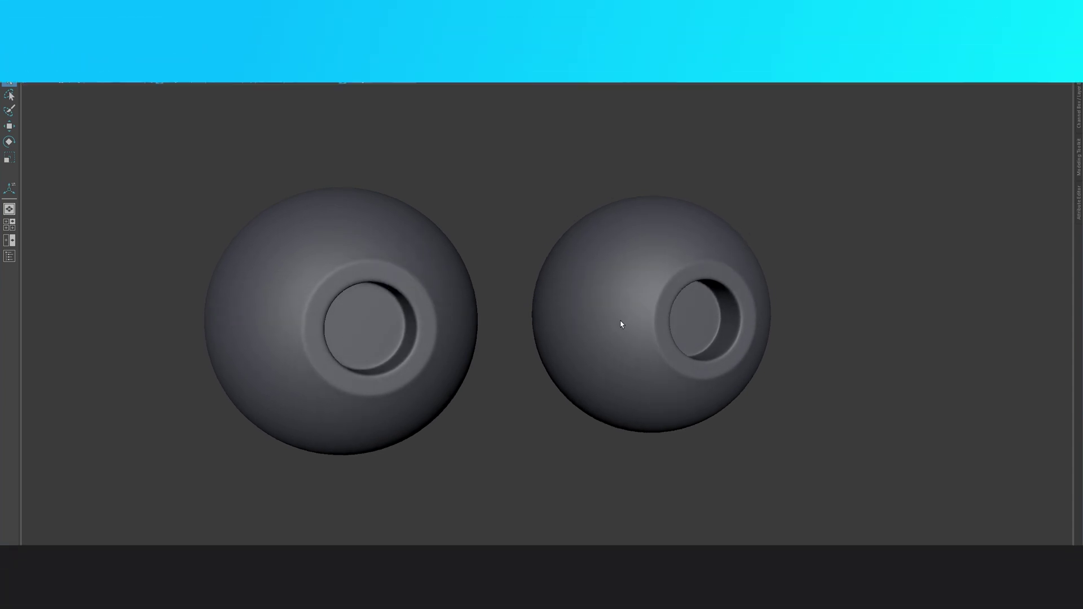